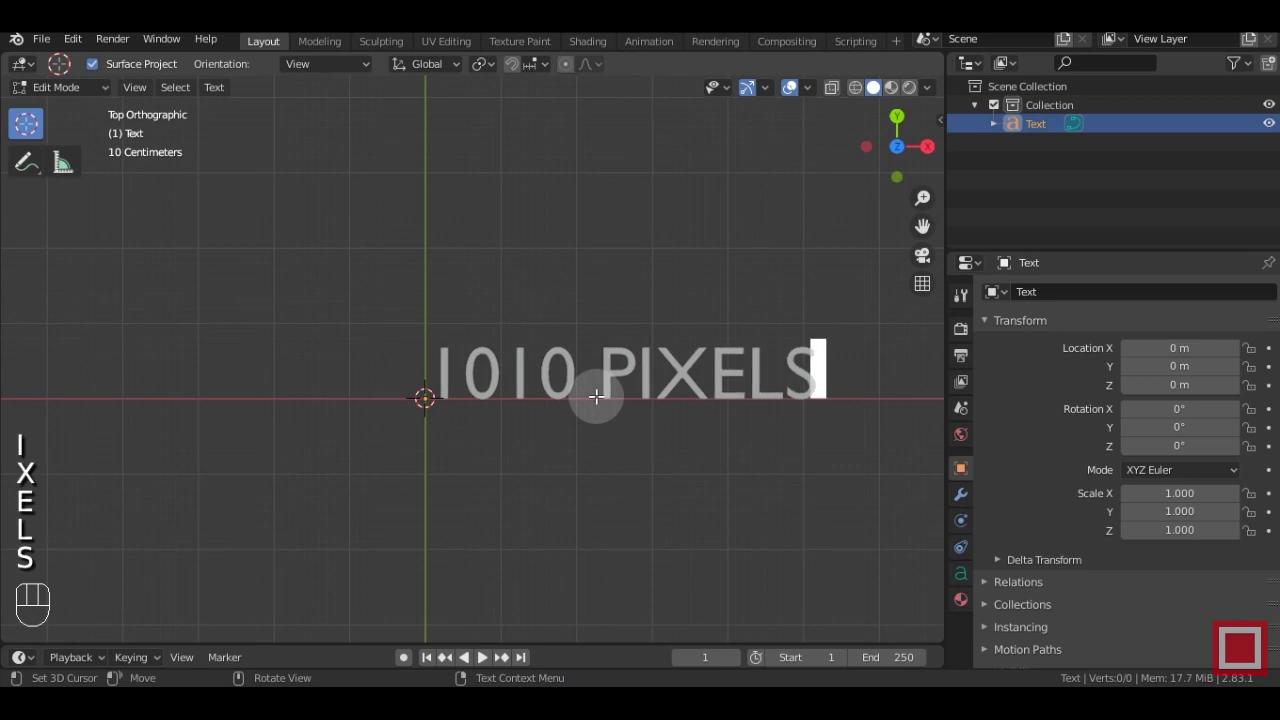
Finish editing the "1010 PIXELS" text and set both its horizontal and vertical alignment to Center
{"action": "key", "text": "Tab"}
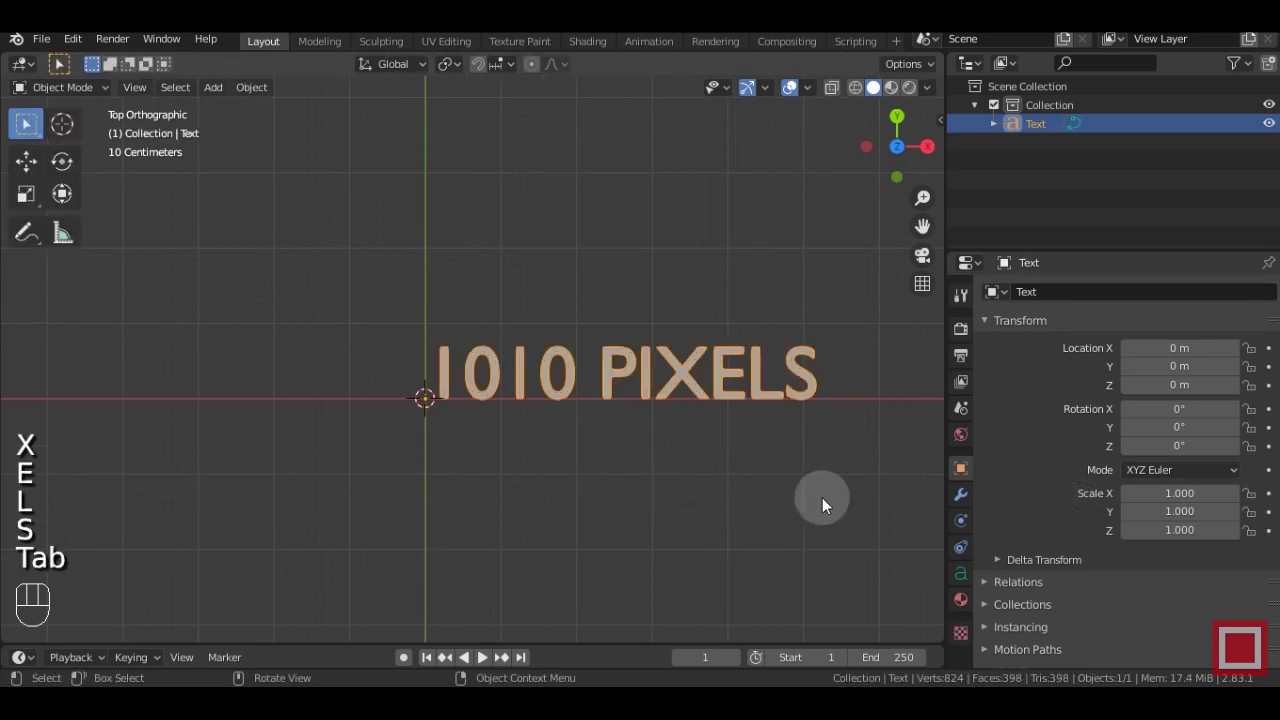
{"action": "left_click", "coordinate": [960, 576]}
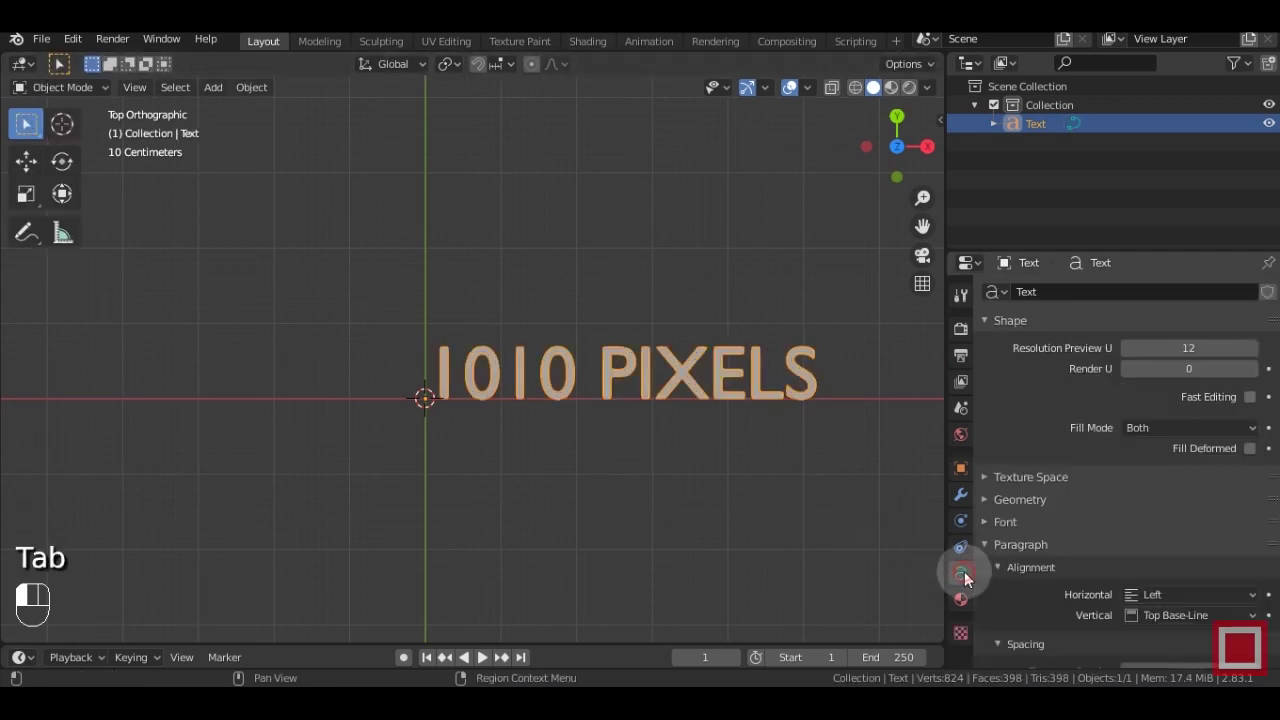
{"action": "left_click", "coordinate": [1173, 593]}
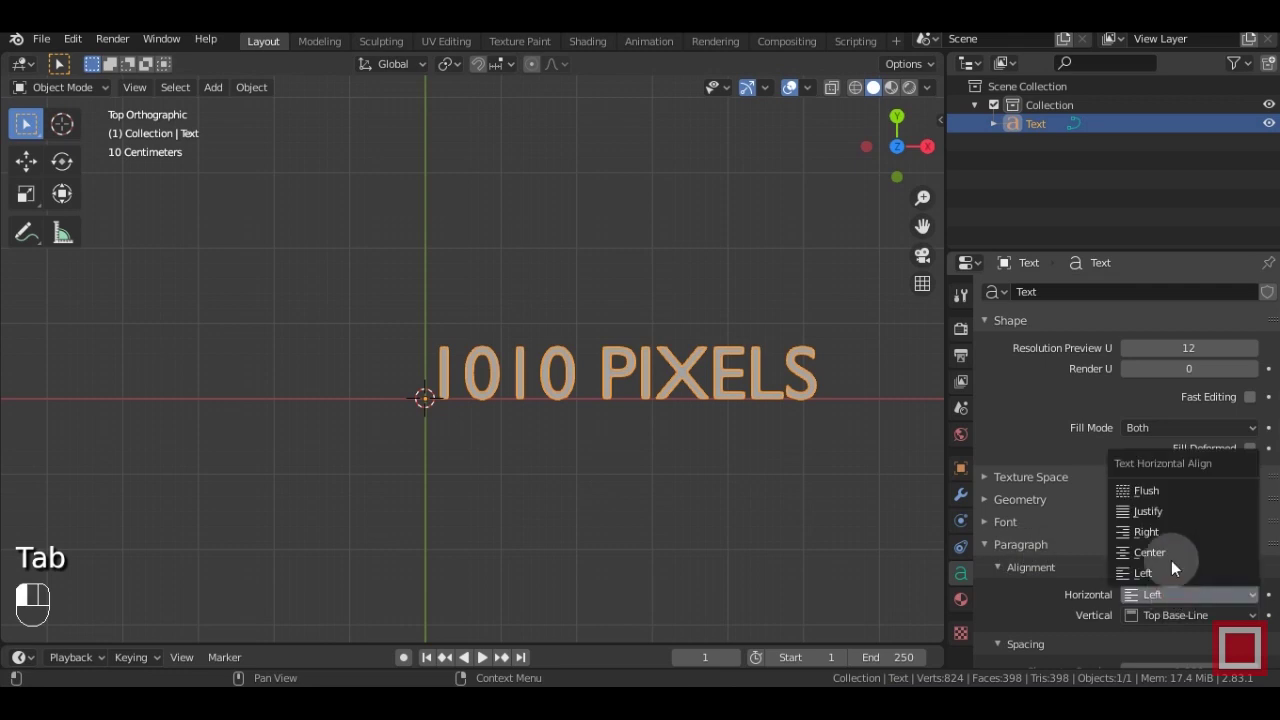
{"action": "left_click", "coordinate": [1162, 551]}
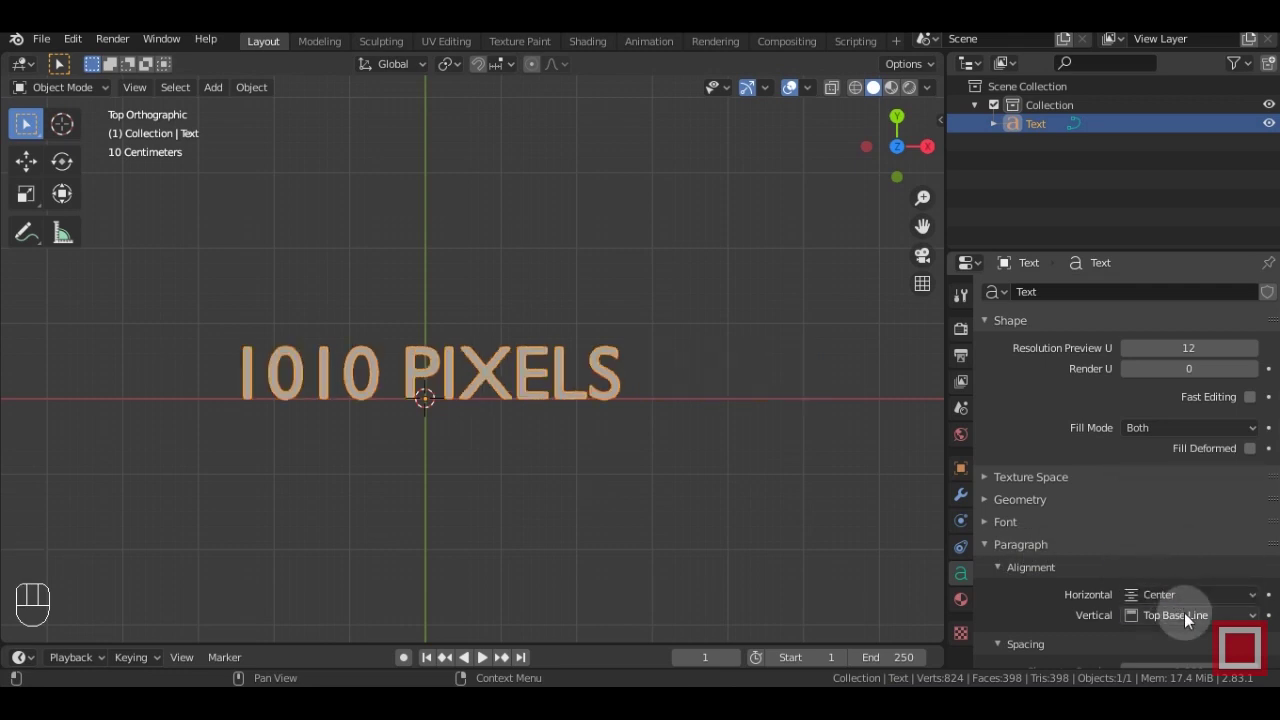
{"action": "left_click", "coordinate": [1184, 612]}
{"action": "left_click", "coordinate": [1177, 555]}
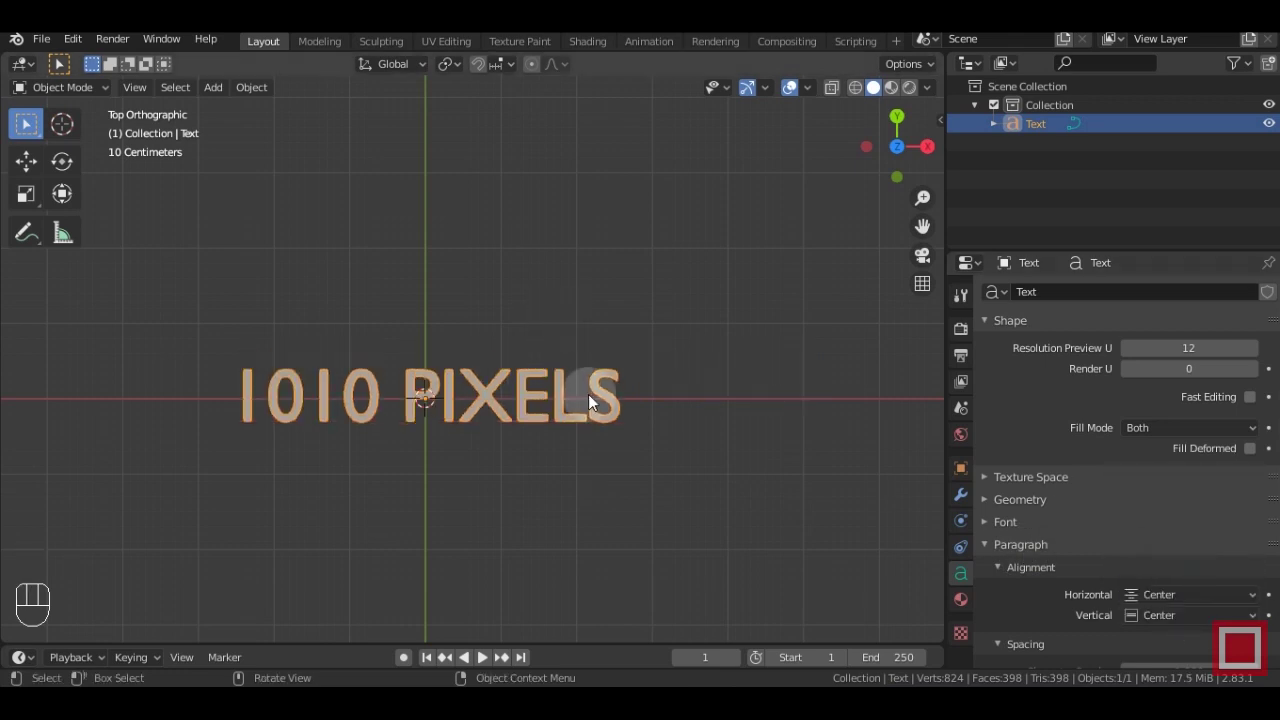
Try a preview resolution of 4 on the text in wireframe display and restore the resolution to 12
{"action": "scroll", "coordinate": [593, 395], "scroll_direction": "up", "scroll_amount": 3}
{"action": "key", "text": "KP_5"}
{"action": "middle_click_drag", "start_coordinate": [604, 524], "coordinate": [892, 96]}
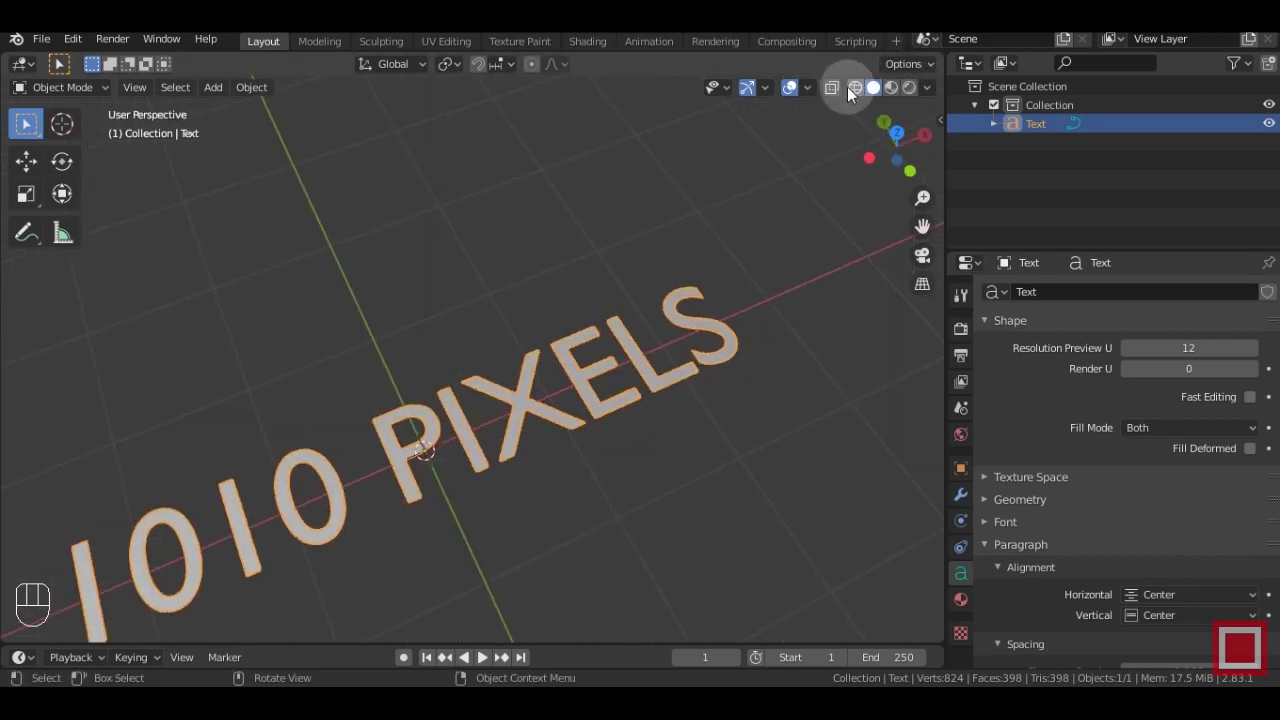
{"action": "key", "text": "alt+a"}
{"action": "left_click", "coordinate": [851, 89]}
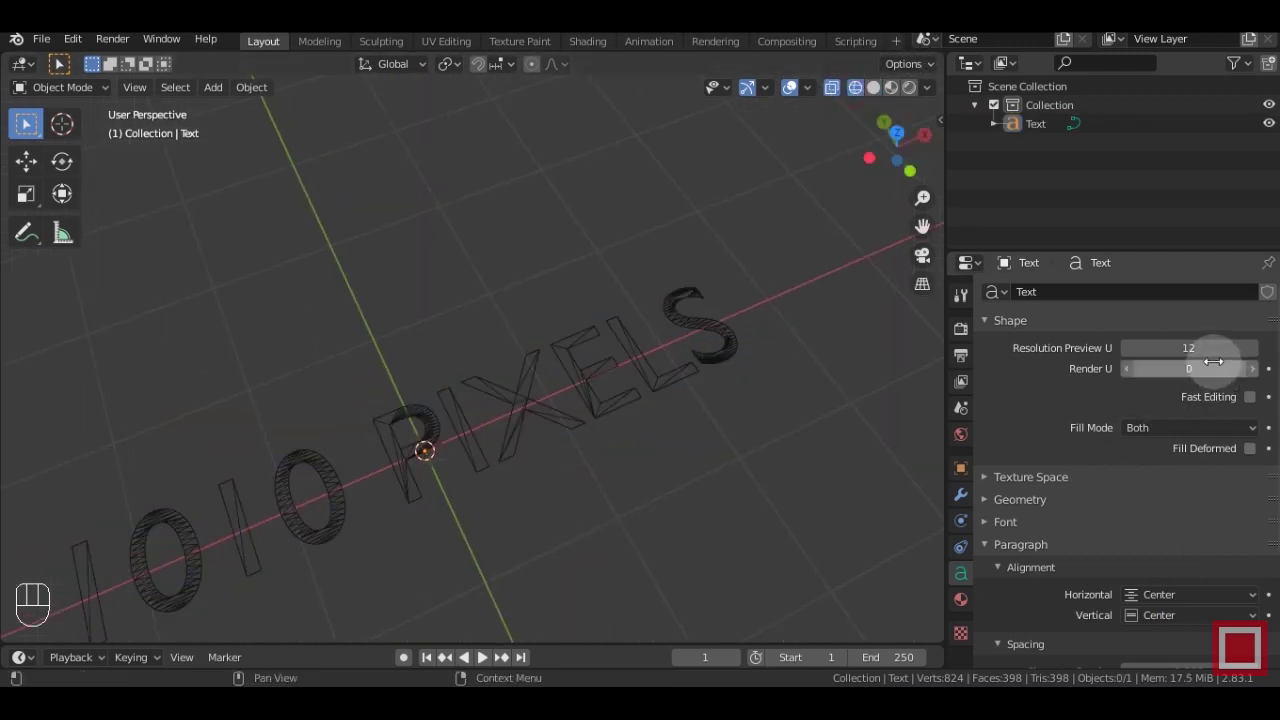
{"action": "left_click_drag", "start_coordinate": [1196, 347], "coordinate": [1162, 347]}
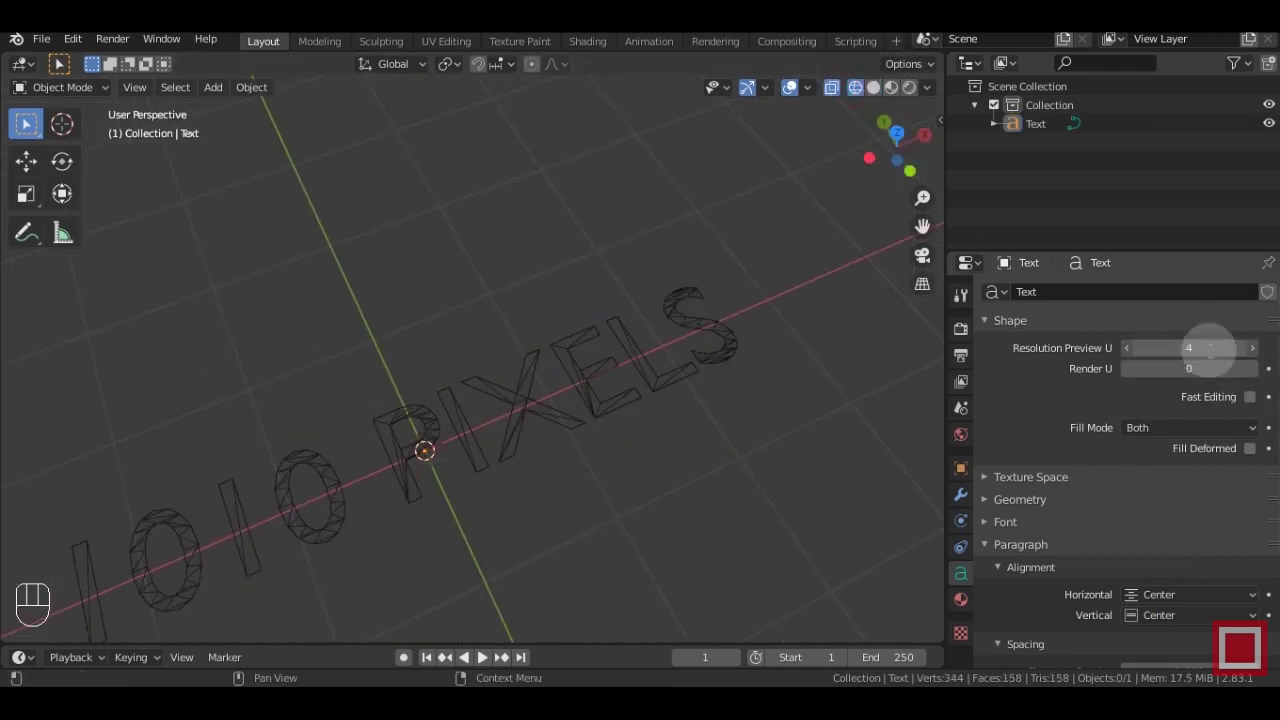
{"action": "type", "text": "12"}
{"action": "key", "text": "Return"}
Extrude the text 0.09 m and return the viewport to solid shading
{"action": "left_click", "coordinate": [1045, 480]}
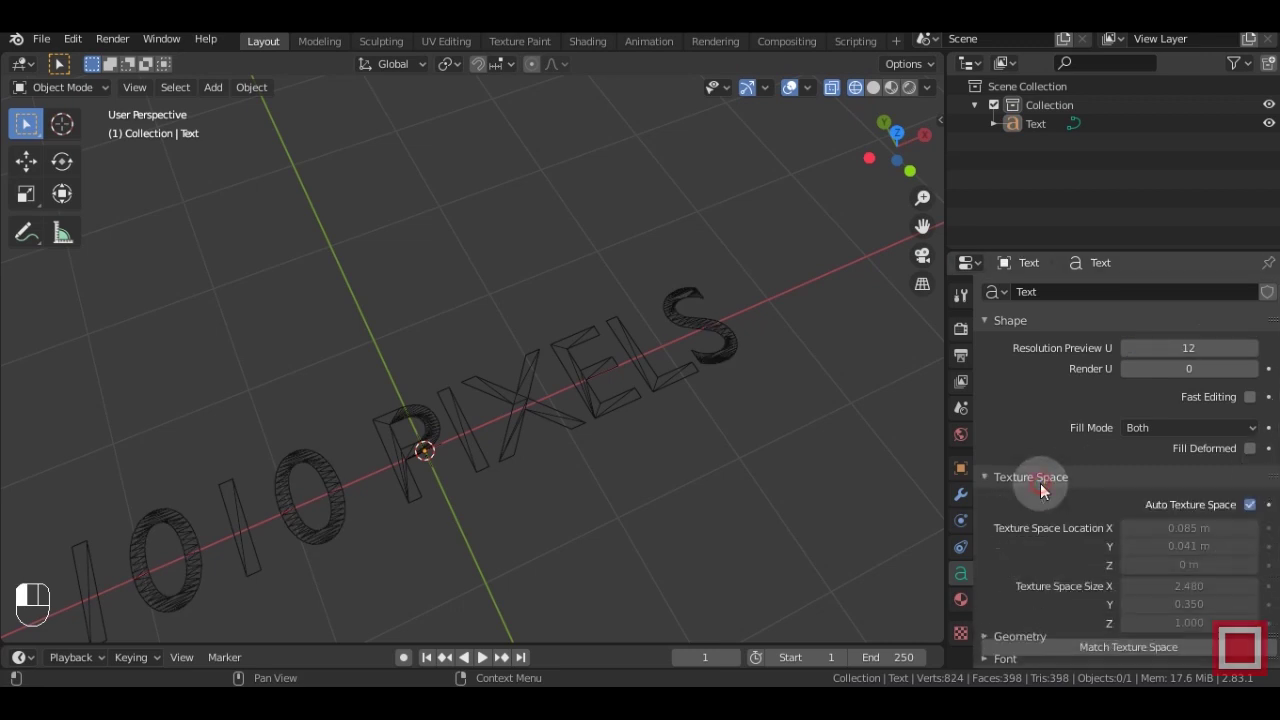
{"action": "left_click", "coordinate": [1049, 480]}
{"action": "left_click", "coordinate": [1055, 497]}
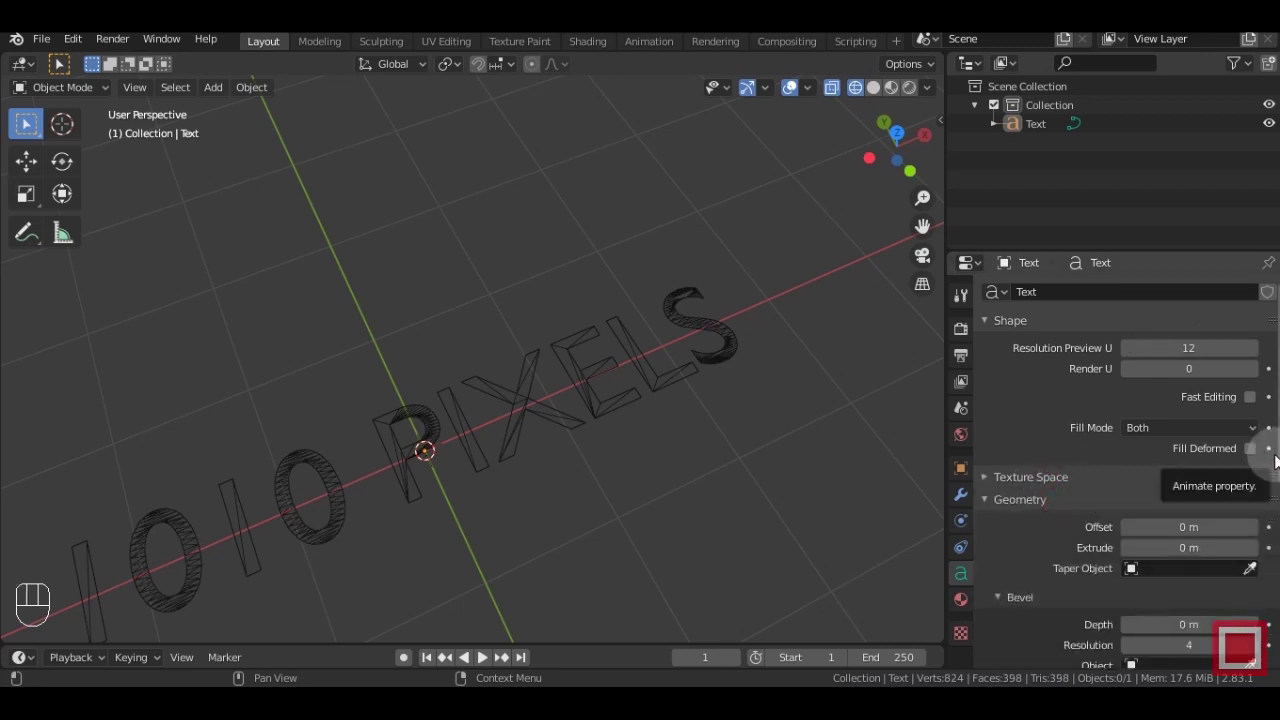
{"action": "middle_click_drag", "start_coordinate": [628, 531], "coordinate": [594, 463]}
{"action": "left_click_drag", "start_coordinate": [1189, 549], "coordinate": [1225, 549]}
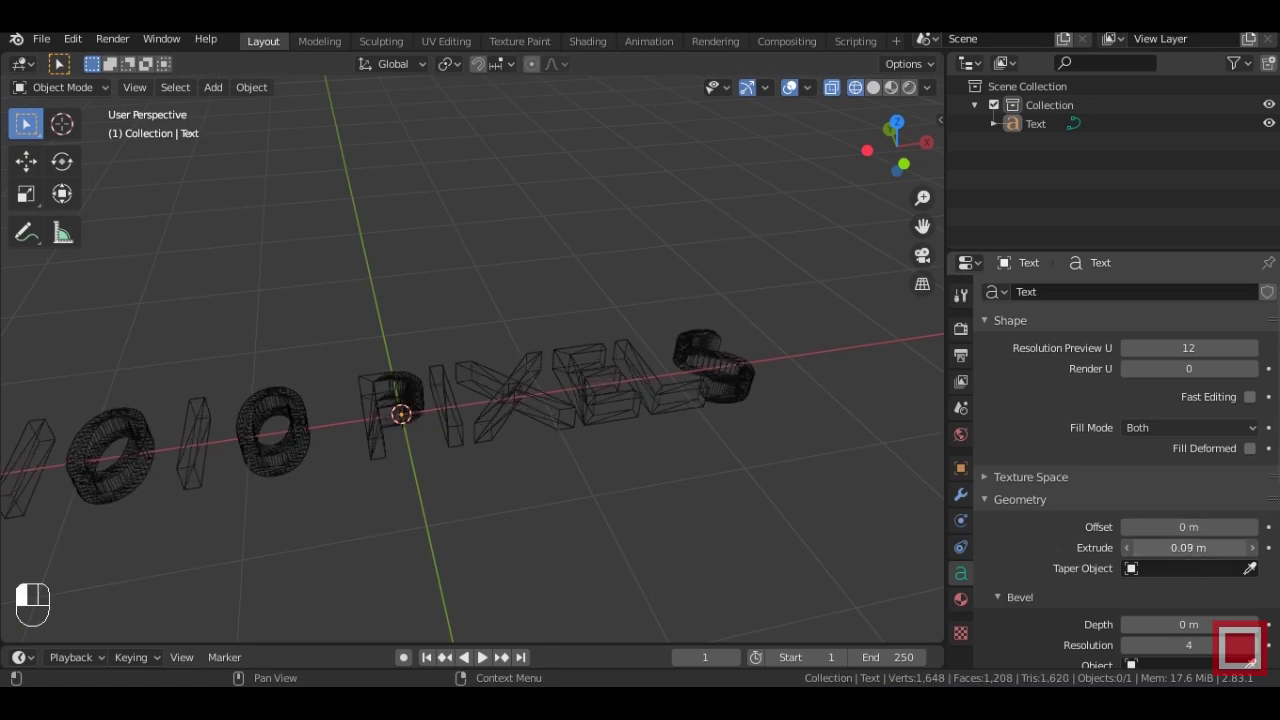
{"action": "left_click", "coordinate": [873, 87]}
{"action": "mouse_move", "coordinate": [745, 266]}
{"action": "middle_mouse_down"}
{"action": "mouse_move", "coordinate": [659, 266]}
{"action": "mouse_move", "coordinate": [730, 270]}
{"action": "middle_mouse_up"}
Try an offset and a 0.01 m bevel depth on the text and undo both
{"action": "left_click_drag", "start_coordinate": [1223, 528], "coordinate": [1165, 549]}
{"action": "key", "text": "ctrl+z"}
{"action": "scroll", "coordinate": [1123, 508], "scroll_direction": "down", "scroll_amount": 3}
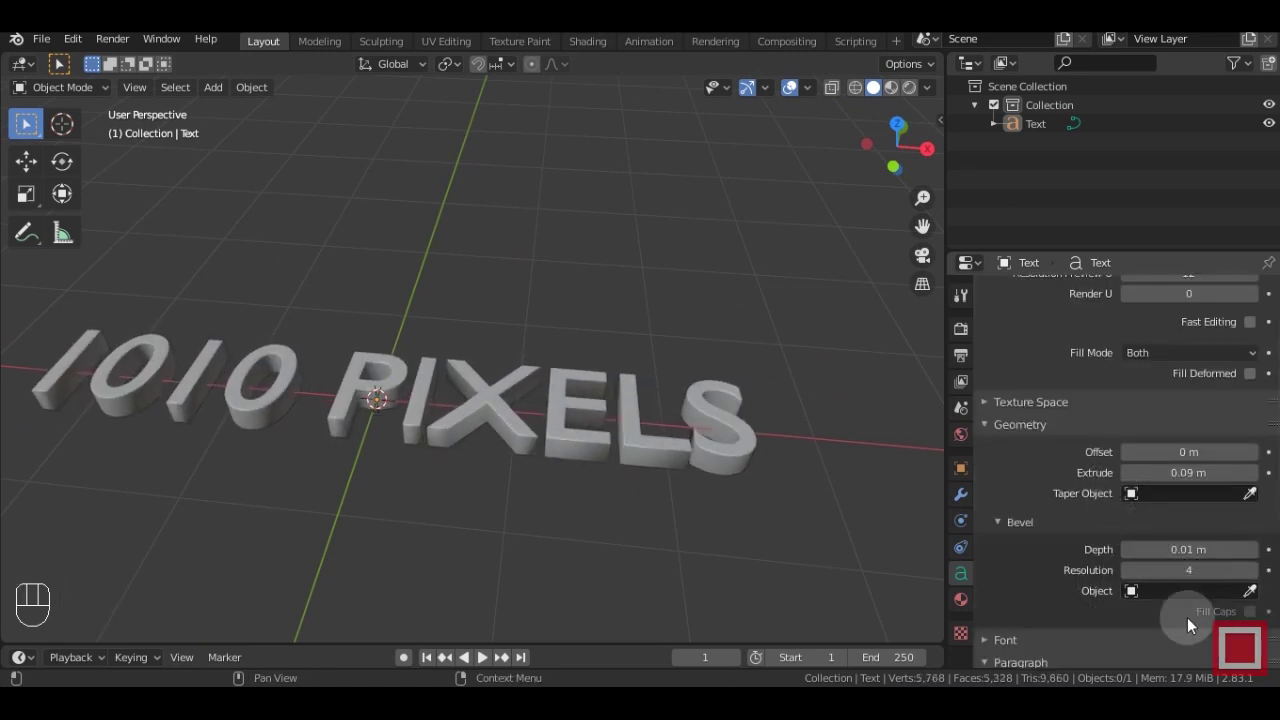
{"action": "key", "text": "ctrl+z"}
{"action": "key", "text": "ctrl+z"}
{"action": "scroll", "coordinate": [1140, 500], "scroll_direction": "down", "scroll_amount": 3}
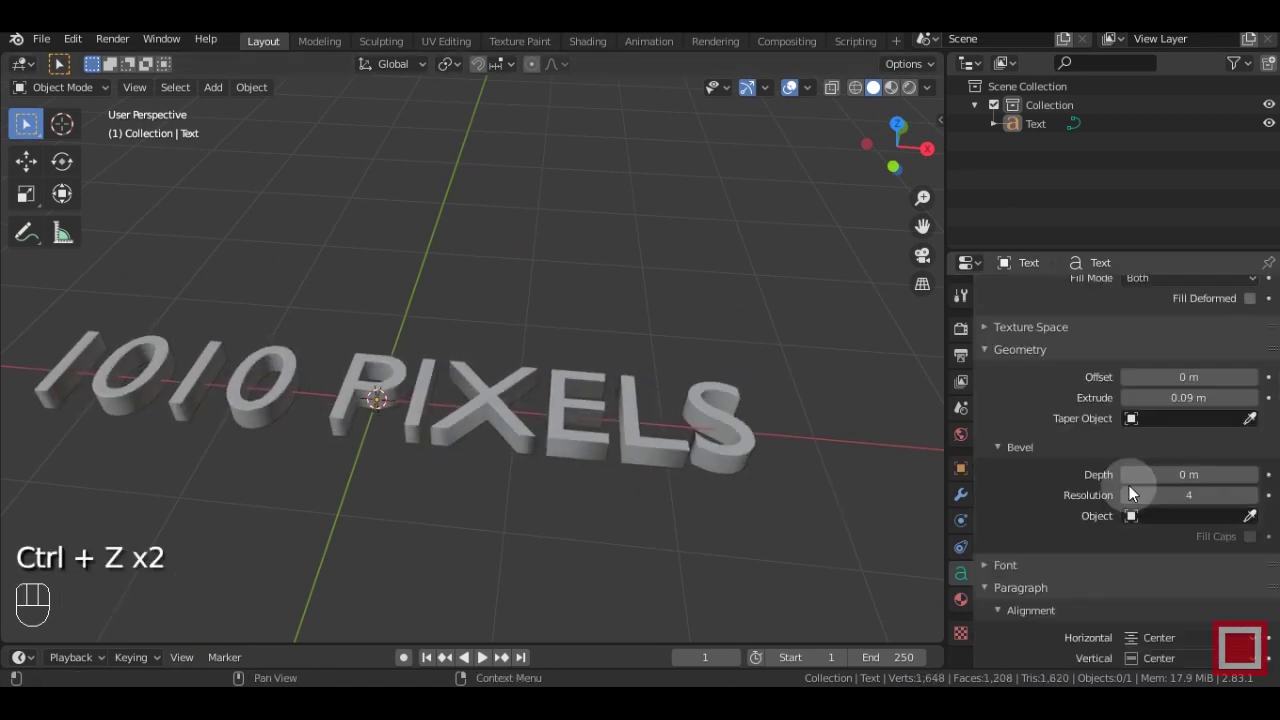
{"action": "left_click", "coordinate": [1094, 528]}
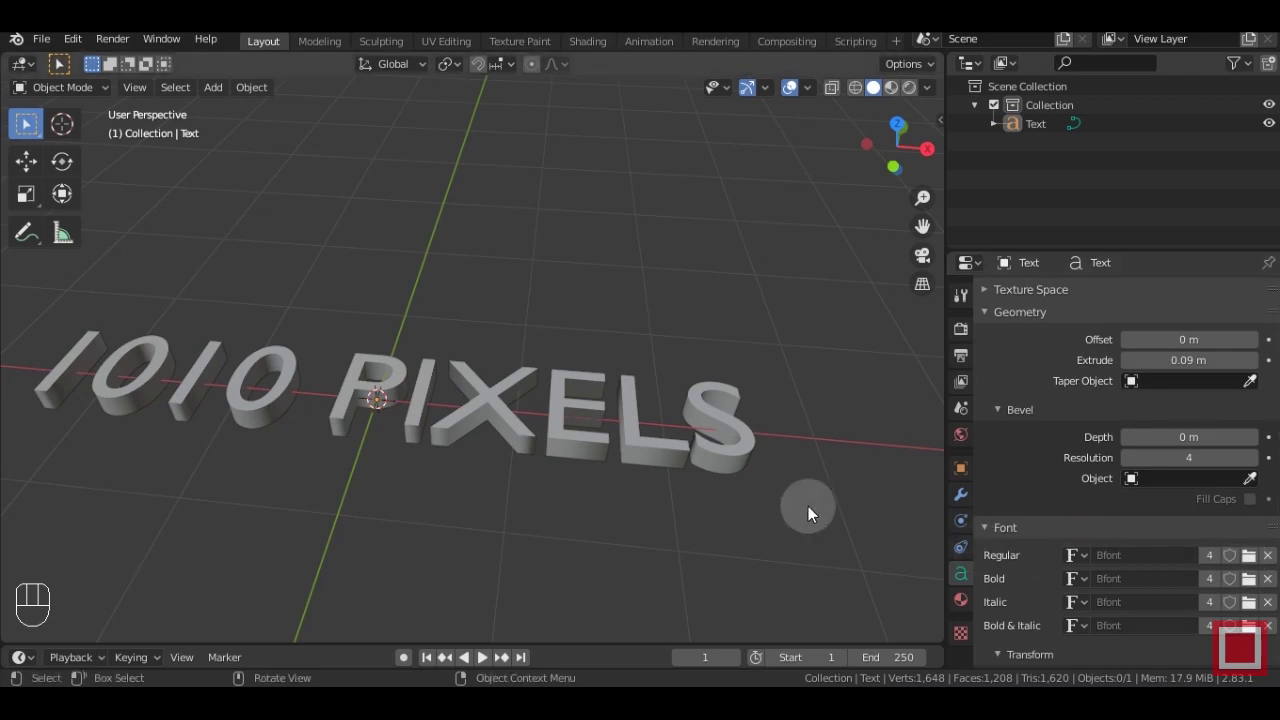
{"action": "left_click", "coordinate": [1063, 526]}
{"action": "left_click", "coordinate": [1092, 552]}
{"action": "left_click", "coordinate": [1097, 609]}
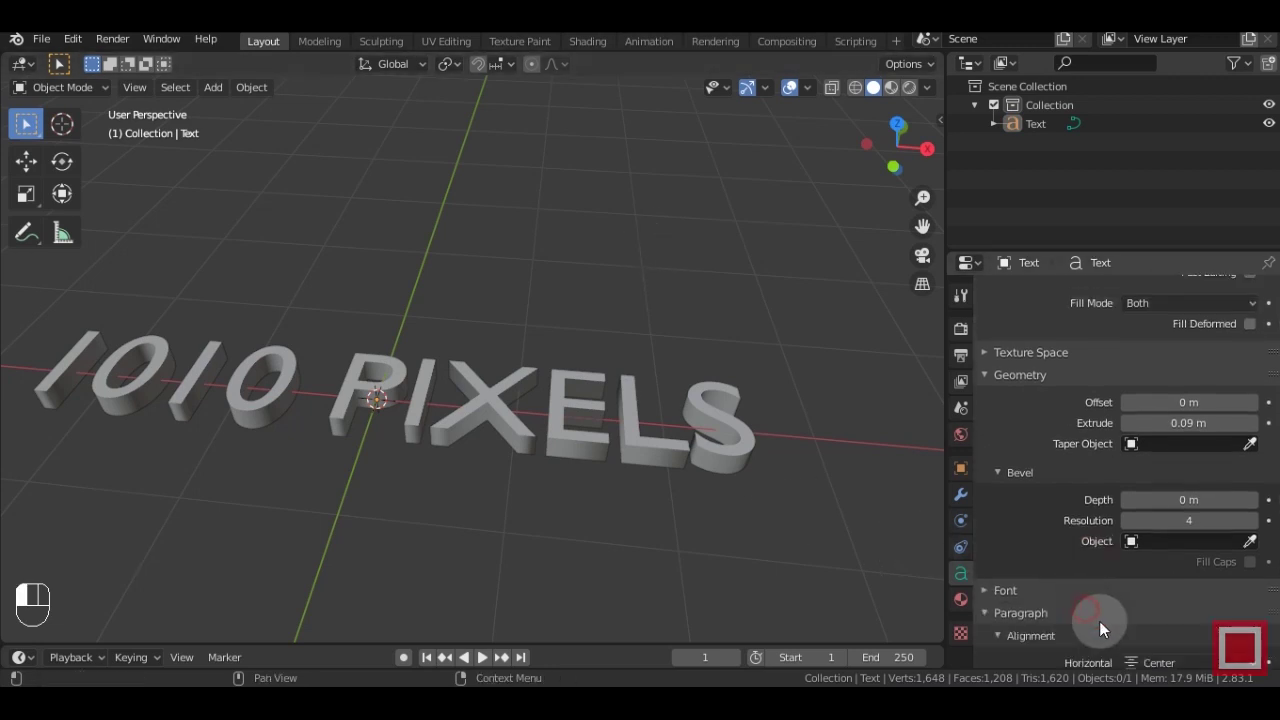
Try a character spacing of 1.500 on the text and undo the spacing changes
{"action": "scroll", "coordinate": [1120, 610], "scroll_direction": "down", "scroll_amount": 5}
{"action": "left_click", "coordinate": [872, 152]}
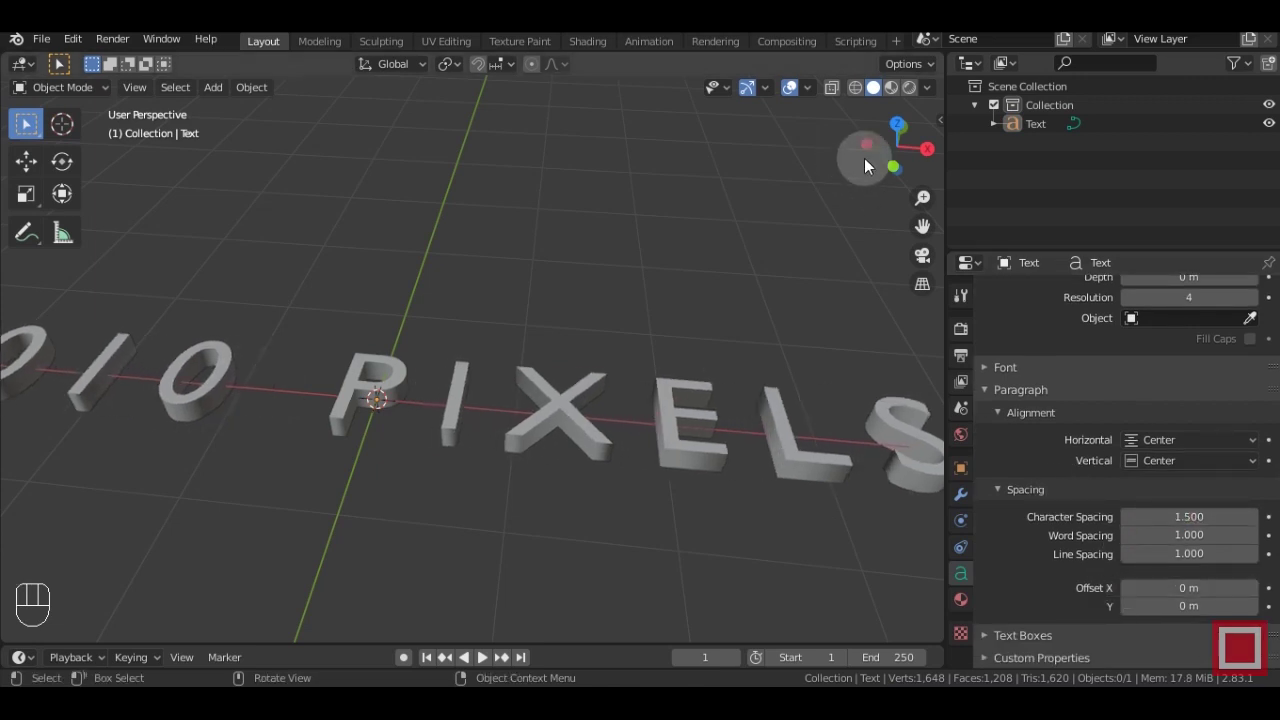
{"action": "key", "text": "ctrl+z"}
{"action": "mouse_move", "coordinate": [1150, 536]}
{"action": "left_mouse_down"}
{"action": "mouse_move", "coordinate": [1170, 553]}
{"action": "mouse_move", "coordinate": [1215, 553]}
{"action": "mouse_move", "coordinate": [1160, 517]}
{"action": "left_mouse_up"}
{"action": "key", "text": "ctrl+z"}
Set the text's line spacing to 1.400, trying it with a temporary line break that is undone
{"action": "key", "text": "Tab"}
{"action": "key", "text": "Right"}
{"action": "key", "text": "Right"}
{"action": "key", "text": "Left"}
{"action": "key", "text": "Left"}
{"action": "key", "text": "Return"}
{"action": "key", "text": "ctrl+z"}
{"action": "key", "text": "ctrl+z"}
{"action": "key", "text": "Tab"}
Select the text object and show its material settings
{"action": "middle_click_drag", "start_coordinate": [689, 534], "coordinate": [613, 458]}
{"action": "scroll", "coordinate": [613, 458], "scroll_direction": "up", "scroll_amount": 3}
{"action": "key", "text": "a"}
{"action": "left_click", "coordinate": [961, 599]}
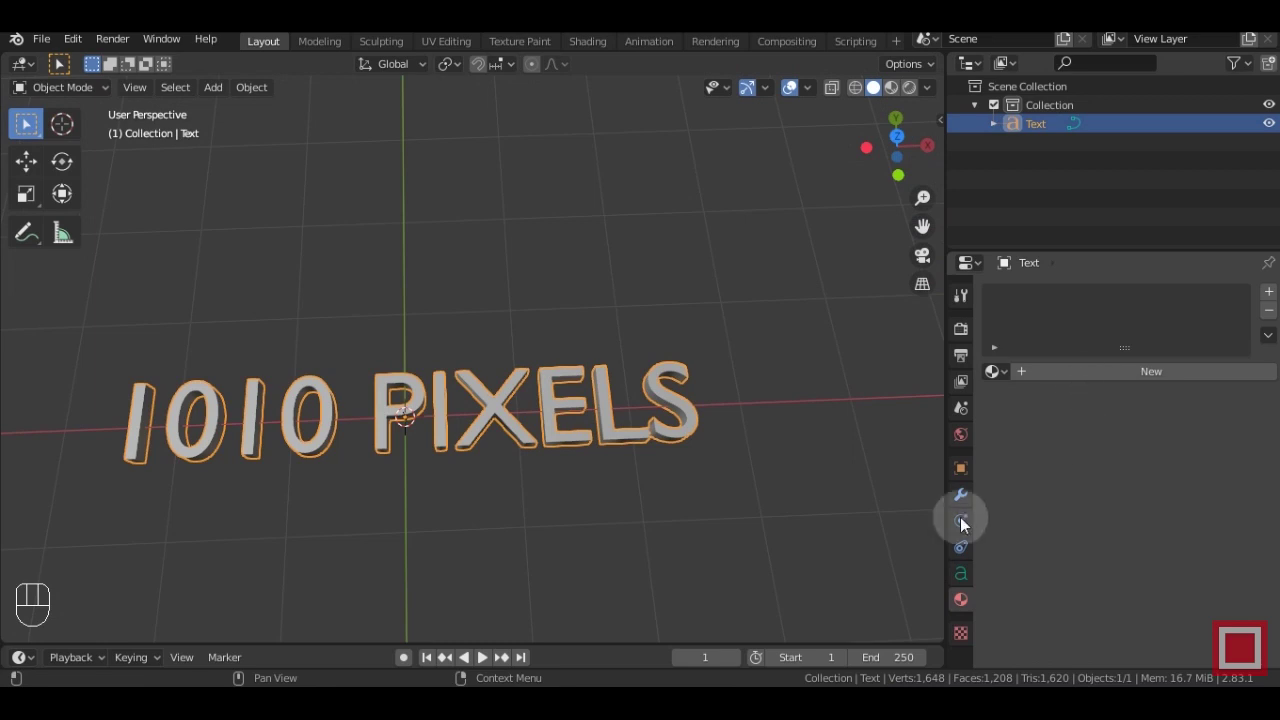
{"action": "middle_click_drag", "start_coordinate": [628, 493], "coordinate": [717, 314]}
{"action": "key", "text": "Tab"}
{"action": "key", "text": "Tab"}
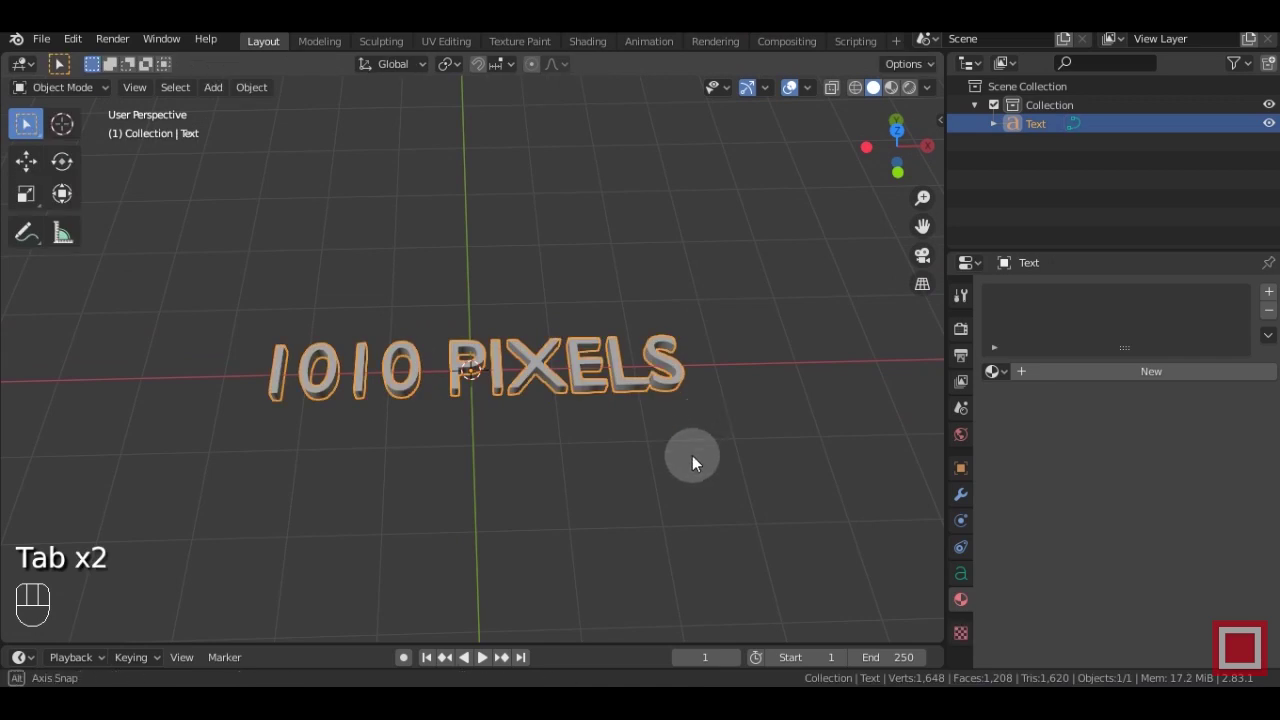
Add a Bezier circle at the origin and scale its points up to about double size in Edit Mode
{"action": "middle_click_drag", "start_coordinate": [692, 455], "coordinate": [536, 383]}
{"action": "key", "text": "shift+a"}
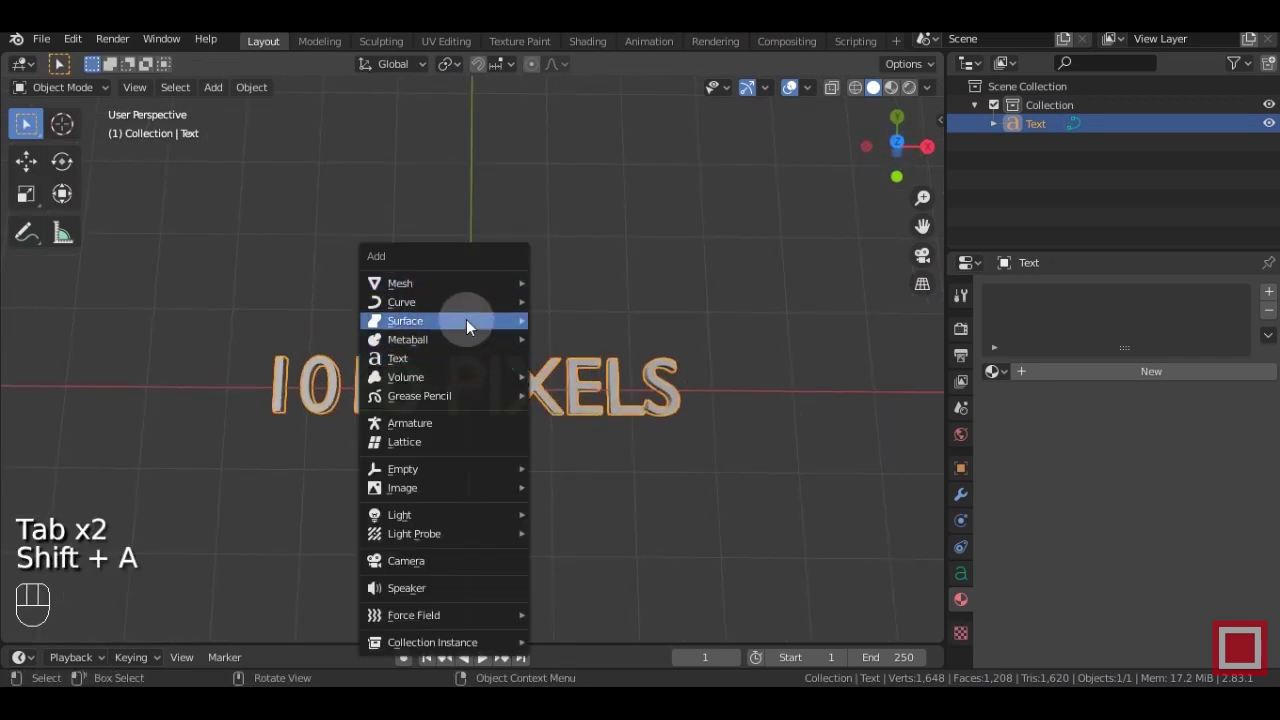
{"action": "mouse_move", "coordinate": [486, 302]}
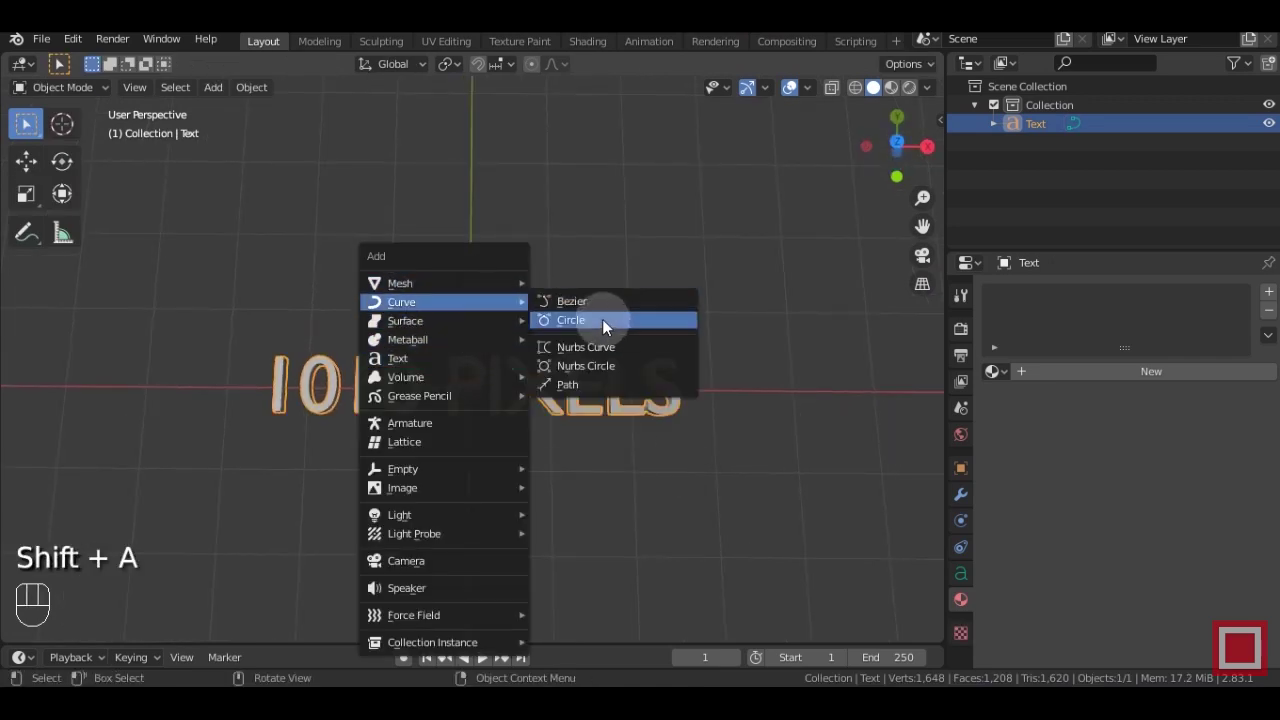
{"action": "left_click", "coordinate": [602, 319]}
{"action": "key", "text": "Tab"}
{"action": "key", "text": "s"}
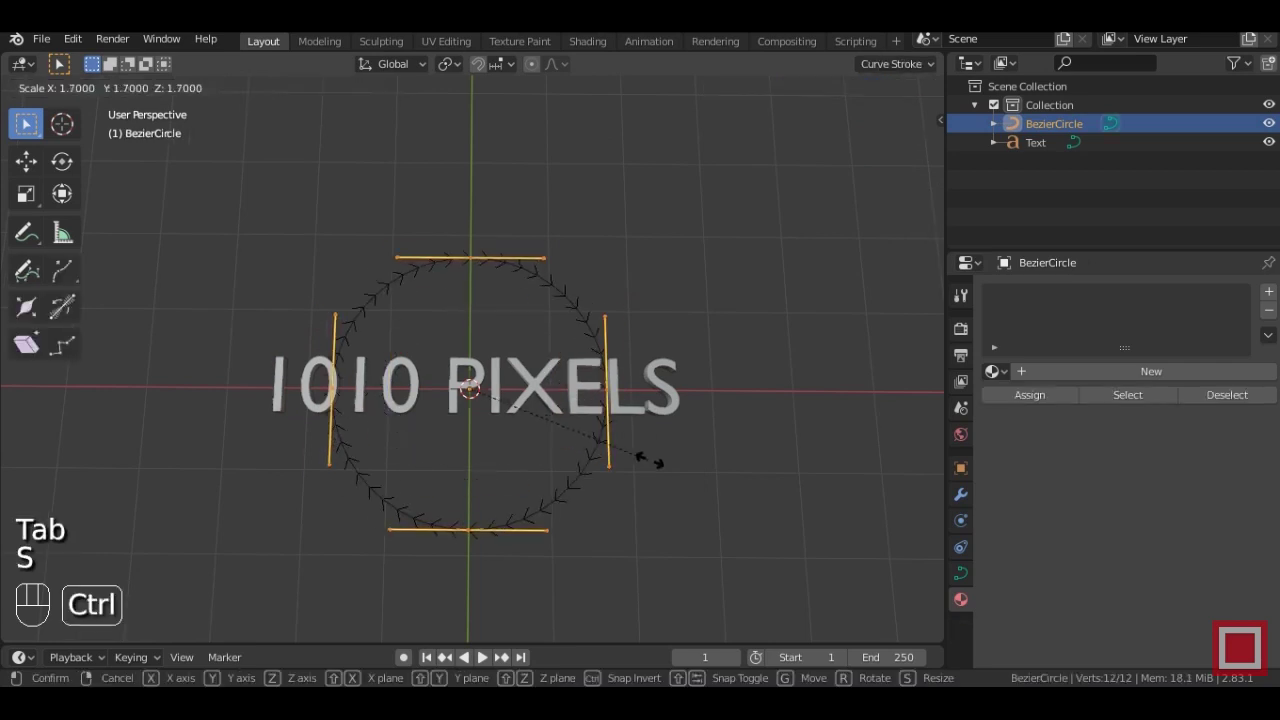
{"action": "left_click", "coordinate": [680, 465]}
{"action": "key", "text": "Tab"}
Make the text follow the circle by assigning BezierCircle as its Text on Curve object
{"action": "left_click", "coordinate": [668, 390]}
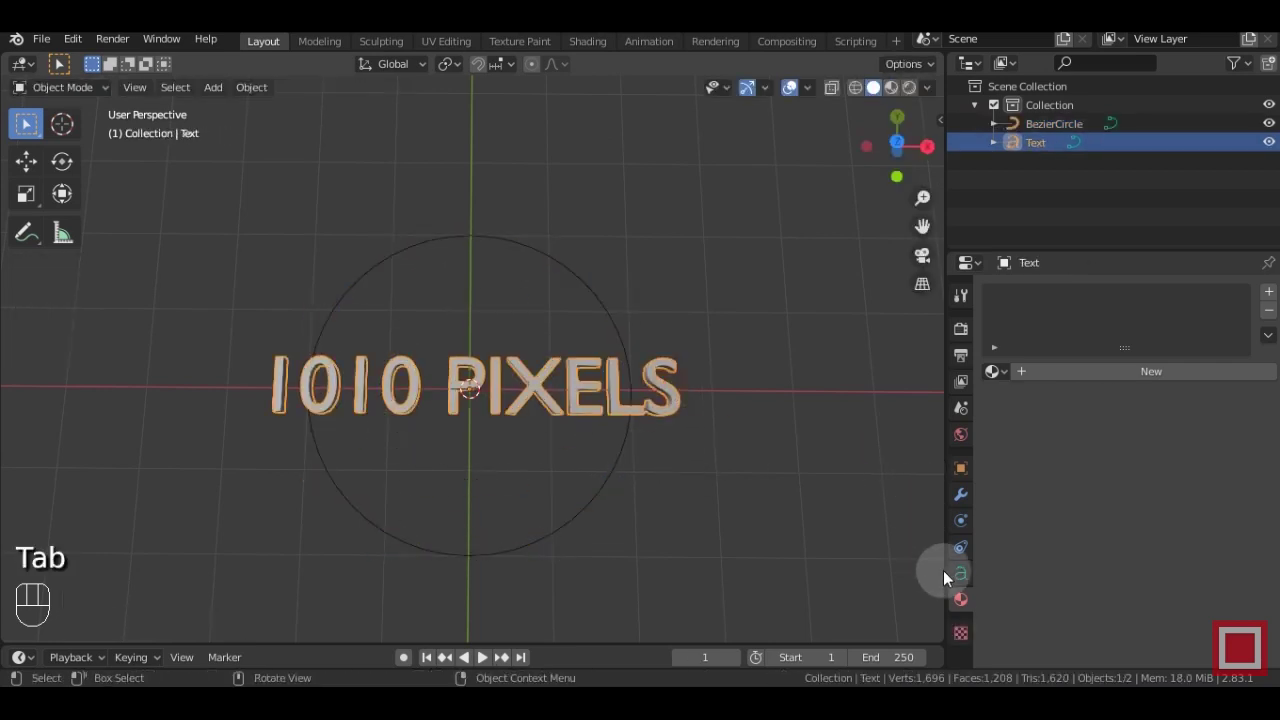
{"action": "left_click", "coordinate": [961, 573]}
{"action": "scroll", "coordinate": [986, 513], "scroll_direction": "up", "scroll_amount": 1}
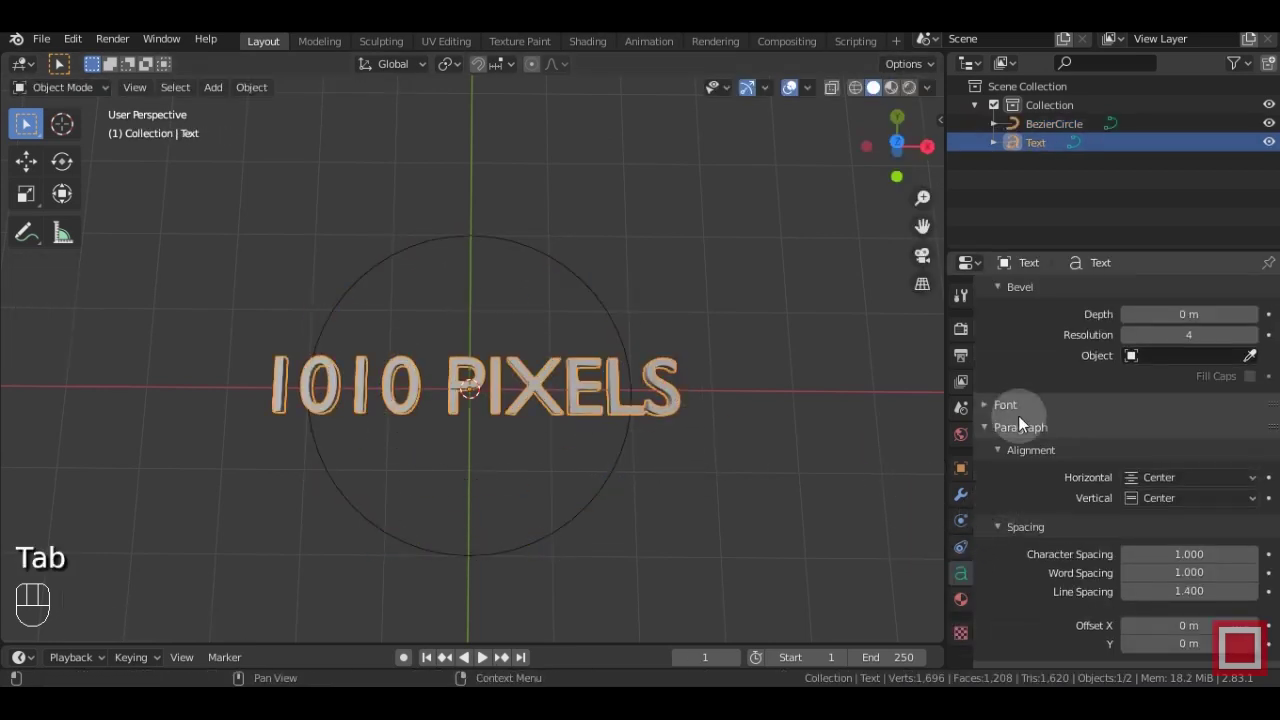
{"action": "left_click", "coordinate": [1026, 402]}
{"action": "scroll", "coordinate": [1060, 480], "scroll_direction": "down", "scroll_amount": 1}
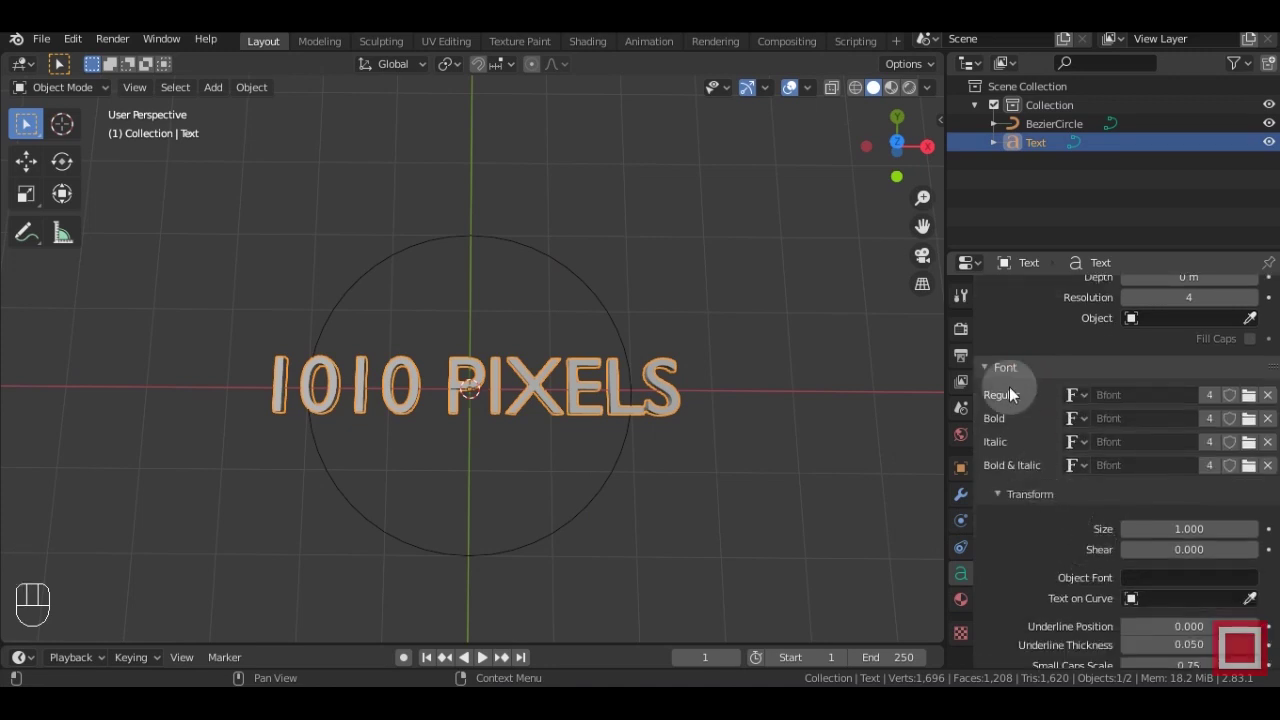
{"action": "left_click", "coordinate": [1148, 598]}
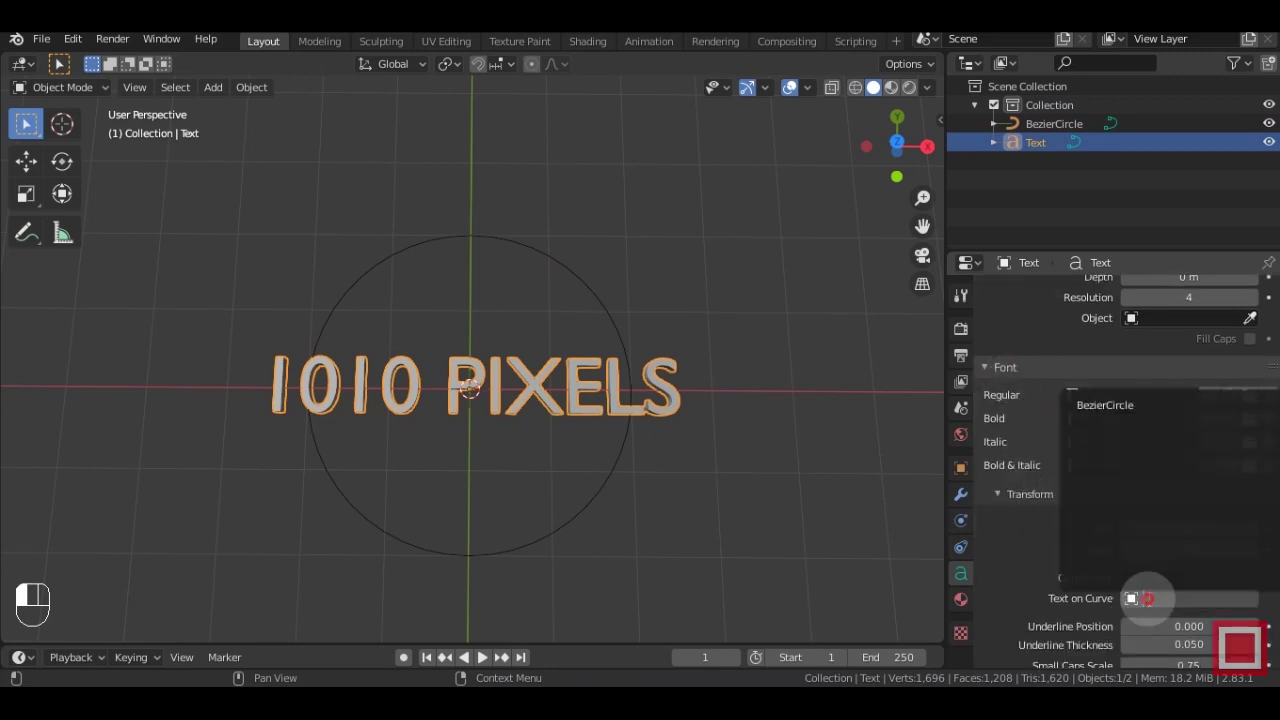
{"action": "left_click", "coordinate": [1122, 412]}
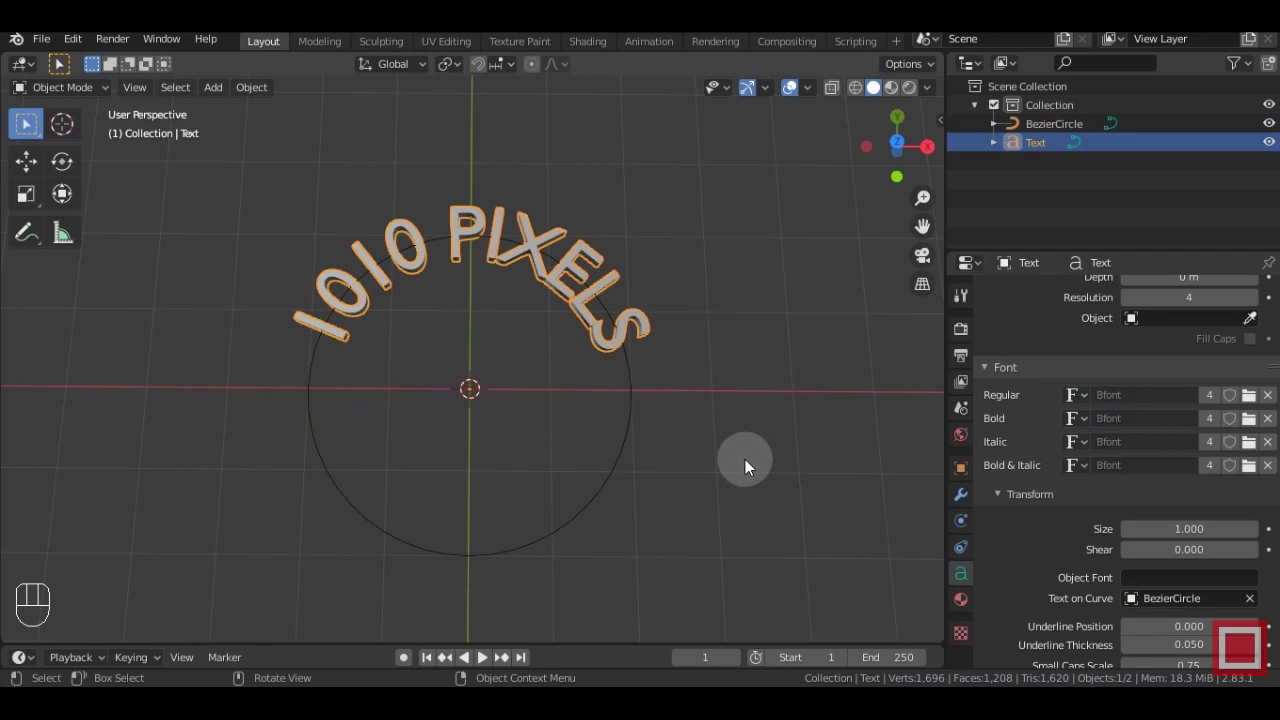
Set the curved text's font size to 0.880 and its character spacing to 0.900
{"action": "scroll", "coordinate": [1108, 526], "scroll_direction": "down", "scroll_amount": 1}
{"action": "mouse_move", "coordinate": [1149, 413]}
{"action": "left_mouse_down"}
{"action": "mouse_move", "coordinate": [1190, 413]}
{"action": "mouse_move", "coordinate": [1124, 413]}
{"action": "left_mouse_up"}
{"action": "scroll", "coordinate": [1172, 529], "scroll_direction": "down", "scroll_amount": 5}
{"action": "left_click_drag", "start_coordinate": [1180, 517], "coordinate": [880, 512]}
Try X and Y offsets on the curved text, with 0.7 m for Y, and undo them
{"action": "left_click_drag", "start_coordinate": [1165, 588], "coordinate": [1195, 606]}
{"action": "key", "text": "ctrl+z"}
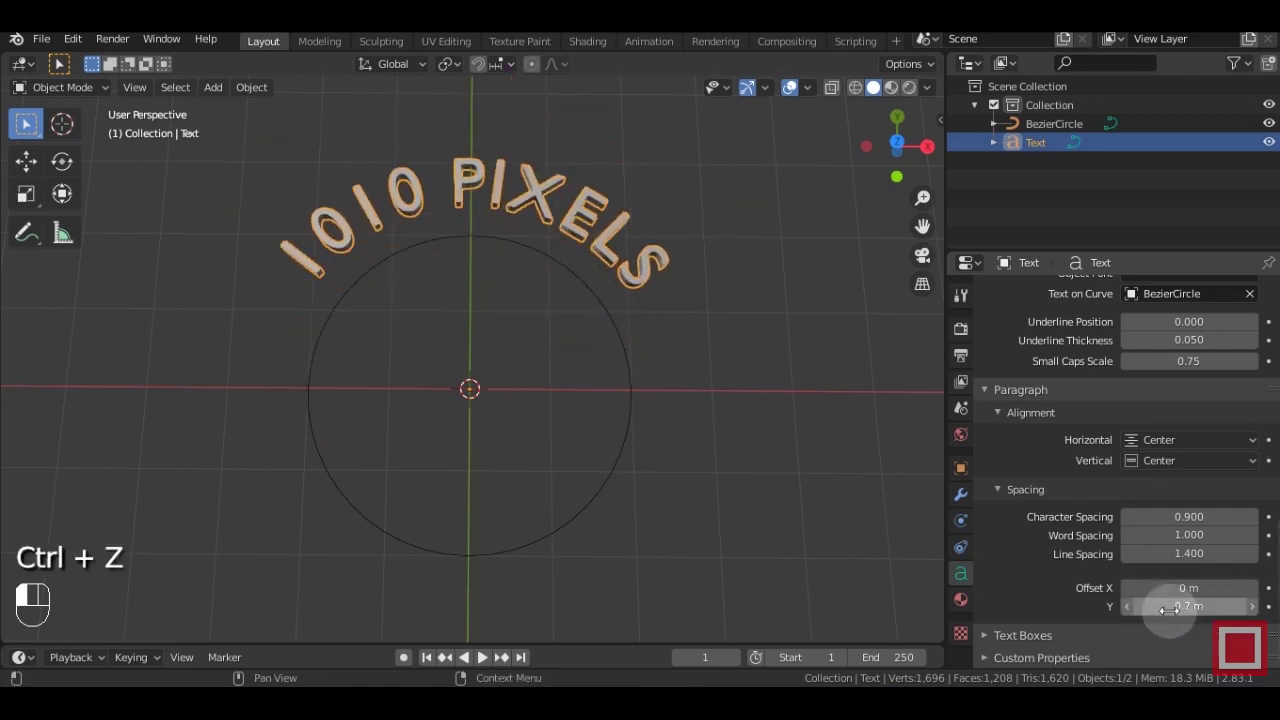
{"action": "key", "text": "ctrl+z"}
Clear the text's Text on Curve object and hide the BezierCircle in the viewport
{"action": "scroll", "coordinate": [763, 341], "scroll_direction": "up", "scroll_amount": 1}
{"action": "middle_click_drag", "start_coordinate": [762, 341], "coordinate": [757, 366], "text": "shift"}
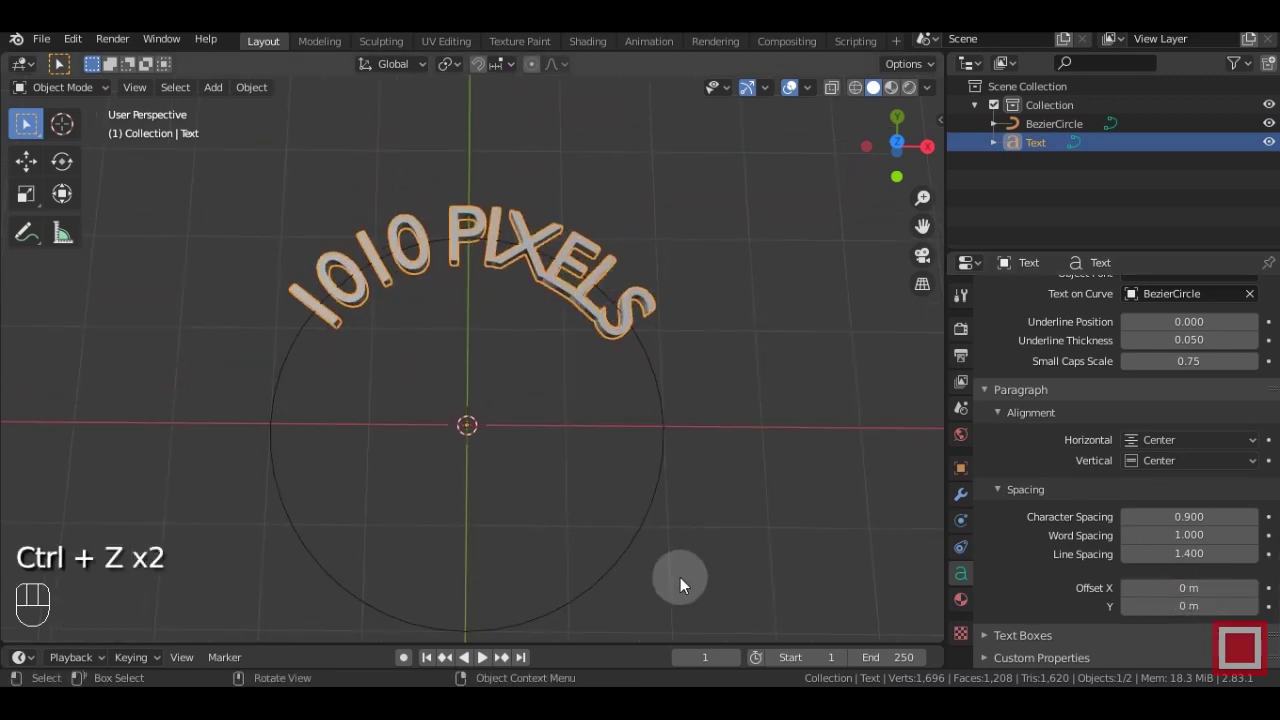
{"action": "left_click", "coordinate": [1249, 293]}
{"action": "left_click", "coordinate": [585, 281]}
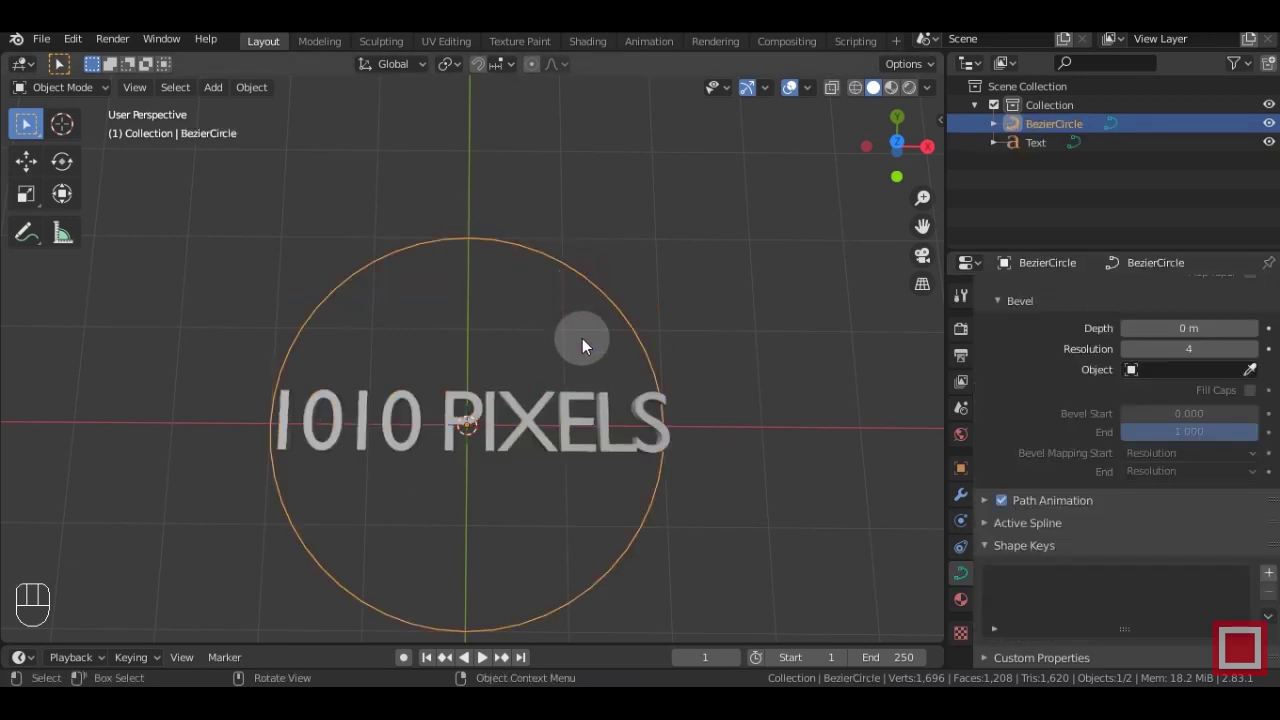
{"action": "middle_click_drag", "start_coordinate": [514, 420], "coordinate": [569, 389]}
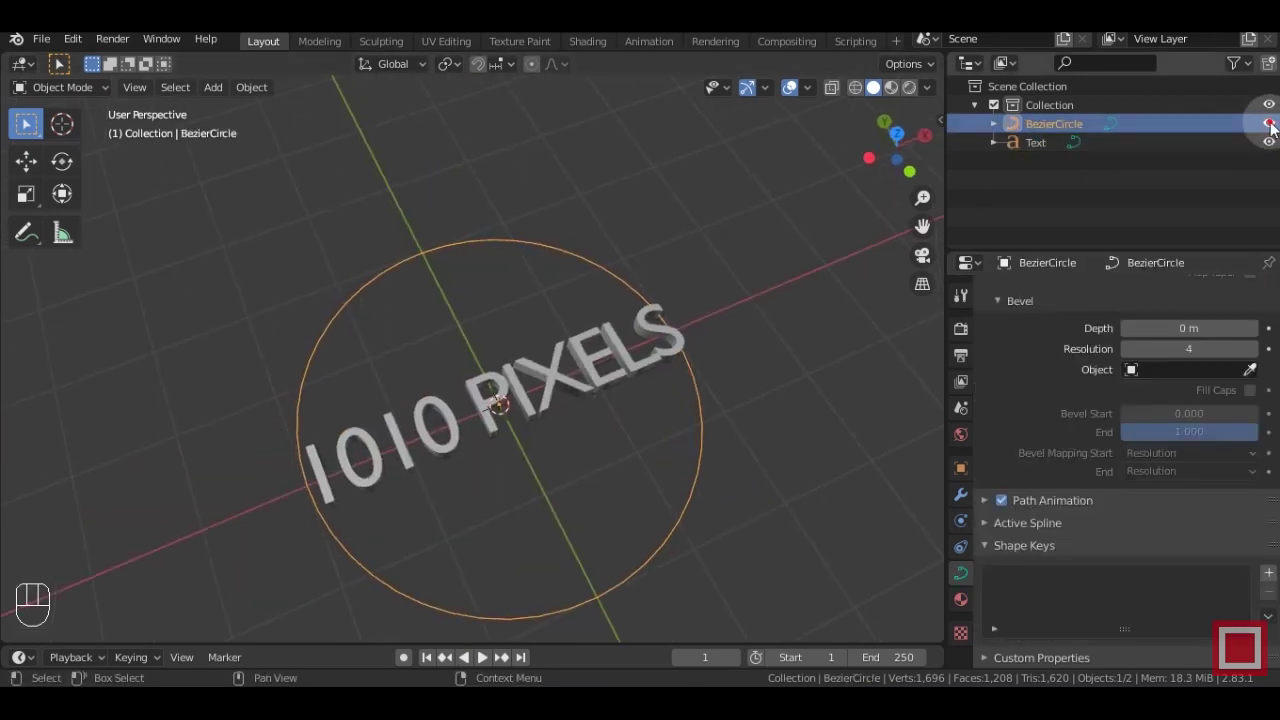
{"action": "left_click", "coordinate": [1269, 124]}
Select the text object and convert it to a mesh
{"action": "left_click", "coordinate": [623, 384]}
{"action": "middle_click_drag", "start_coordinate": [714, 461], "coordinate": [657, 443]}
{"action": "right_click", "coordinate": [585, 396]}
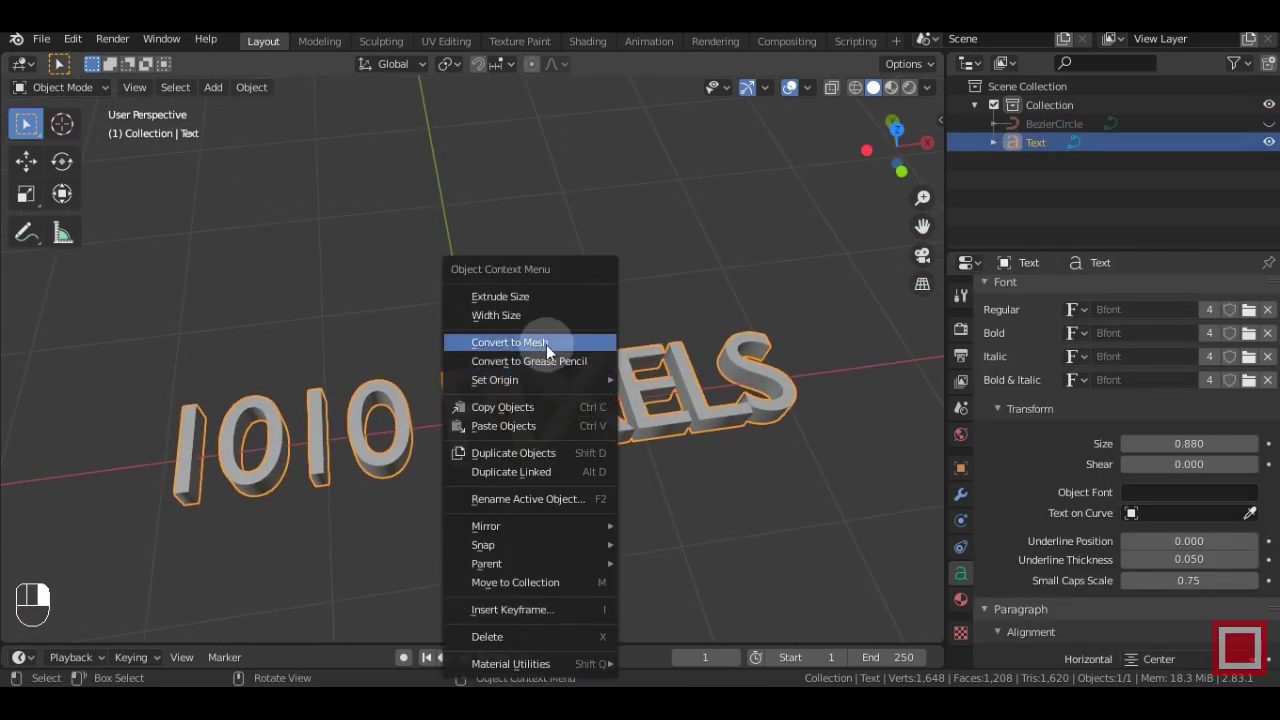
{"action": "left_click", "coordinate": [247, 88]}
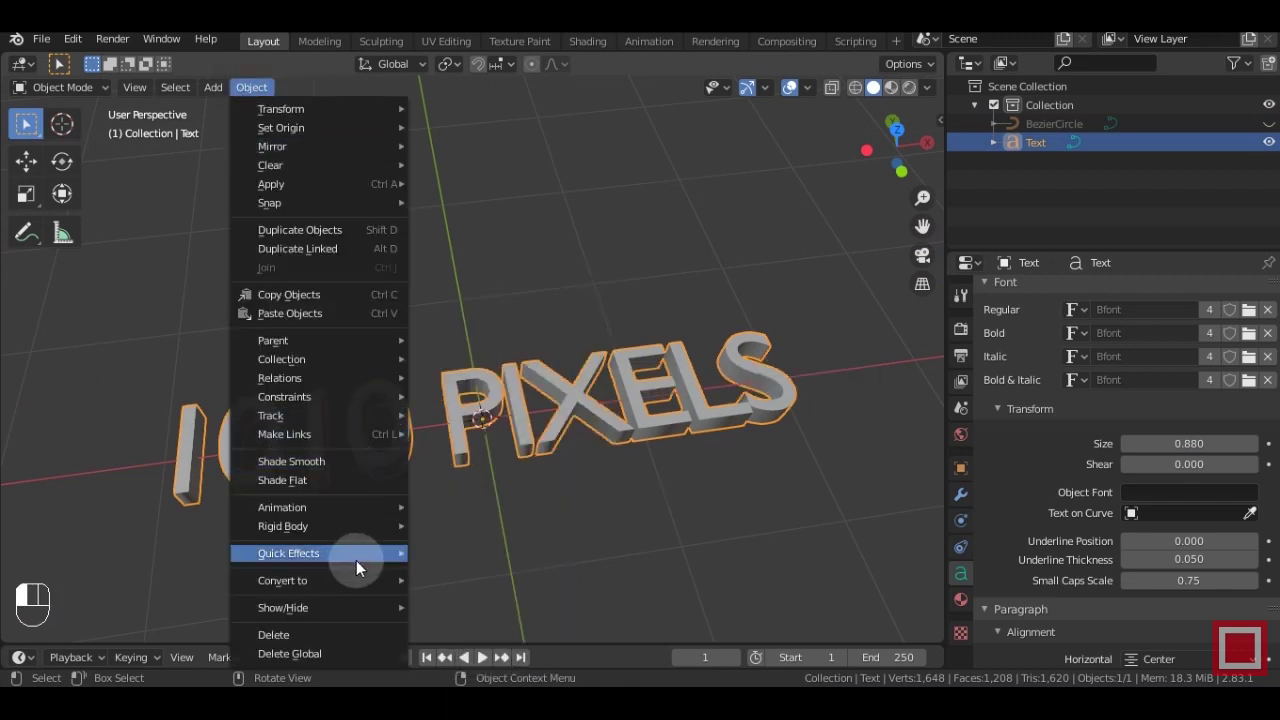
{"action": "mouse_move", "coordinate": [378, 582]}
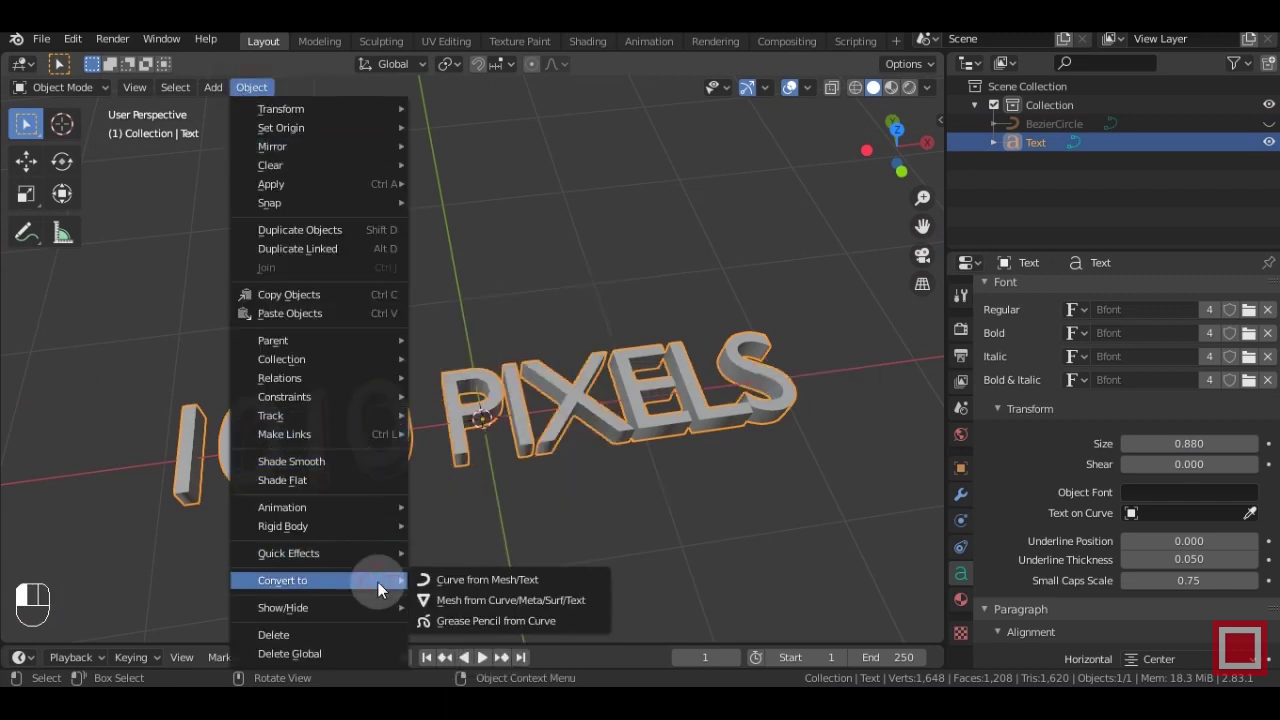
{"action": "left_click", "coordinate": [483, 598]}
Enter Edit Mode on the text mesh, select all its geometry and clean it up with a Limited Dissolve at 0.1° max angle
{"action": "key", "text": "Tab"}
{"action": "middle_click_drag", "start_coordinate": [489, 537], "coordinate": [626, 482]}
{"action": "key", "text": "a"}
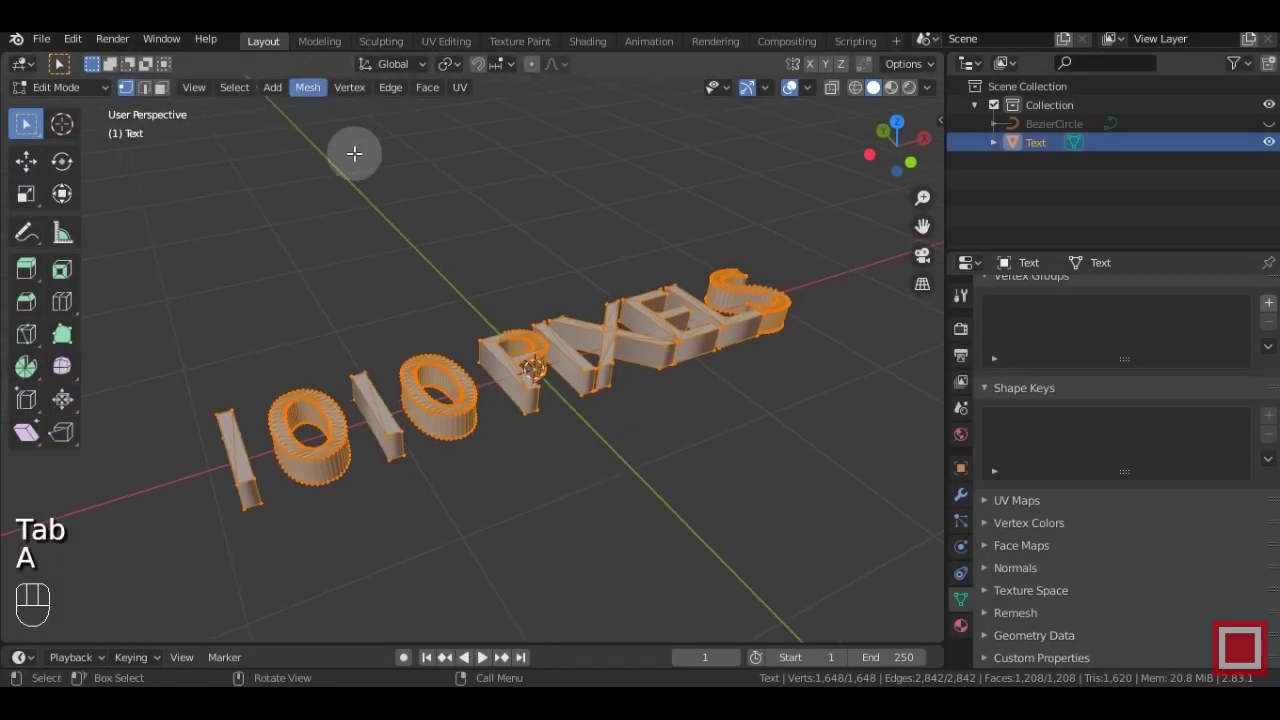
{"action": "scroll", "coordinate": [444, 285], "scroll_direction": "up", "scroll_amount": 2}
{"action": "left_click", "coordinate": [308, 87]}
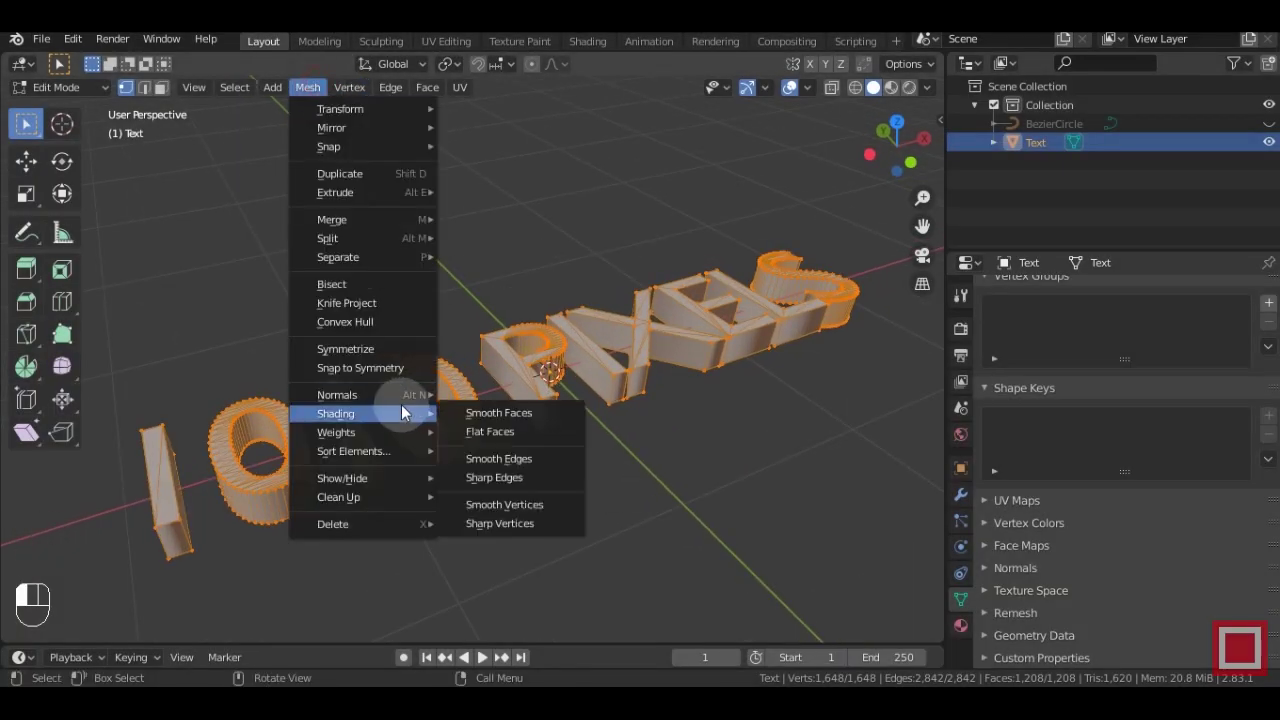
{"action": "left_click", "coordinate": [387, 499]}
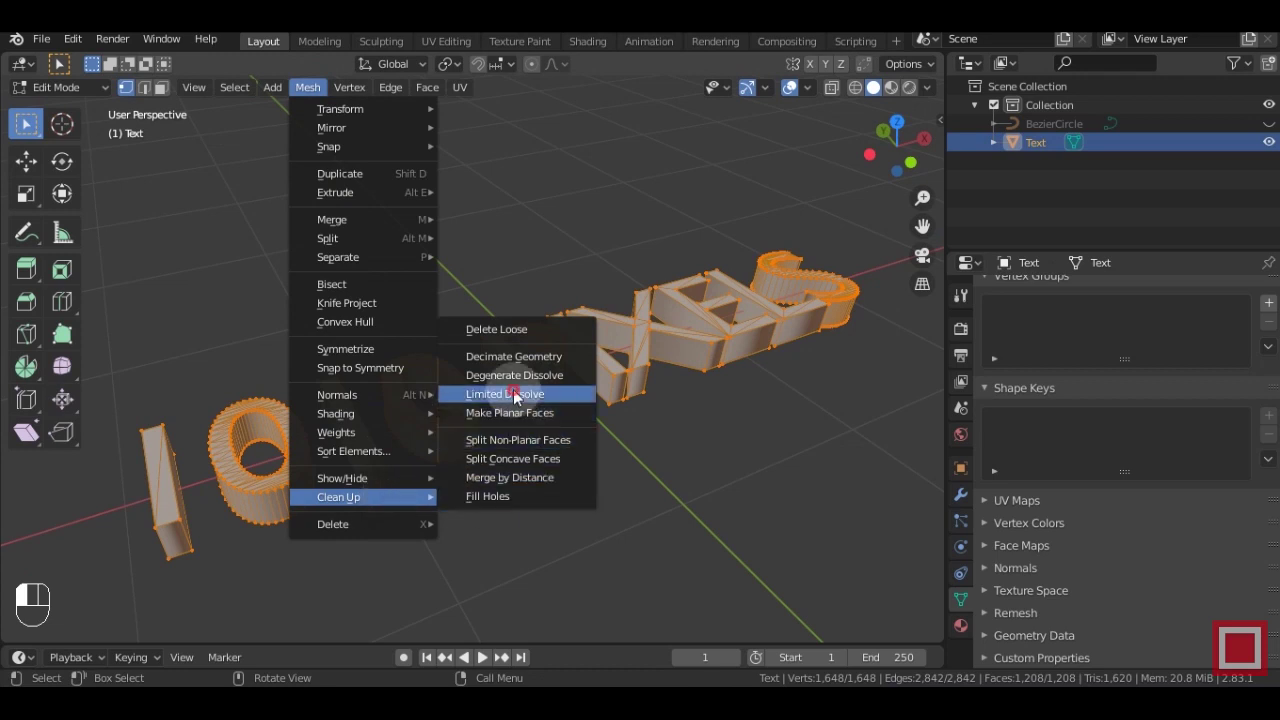
{"action": "left_click", "coordinate": [505, 394]}
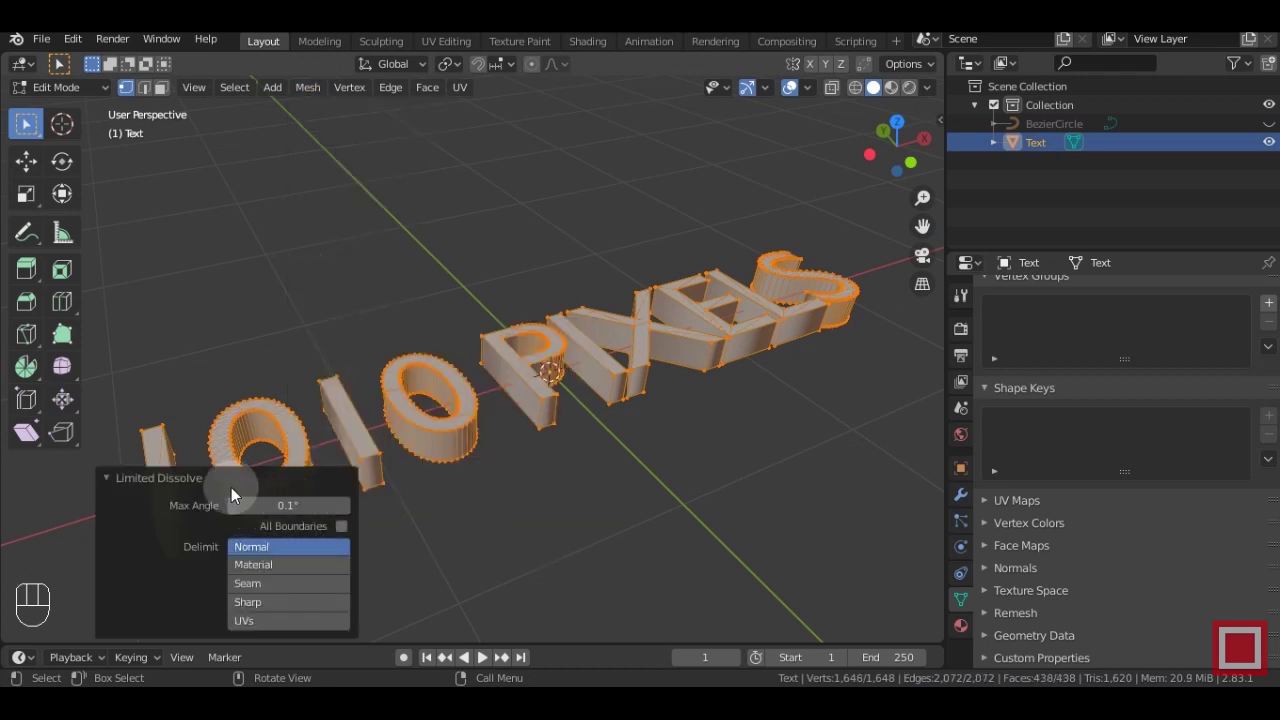
{"action": "left_click", "coordinate": [121, 479]}
{"action": "scroll", "coordinate": [297, 480], "scroll_direction": "up", "scroll_amount": 4}
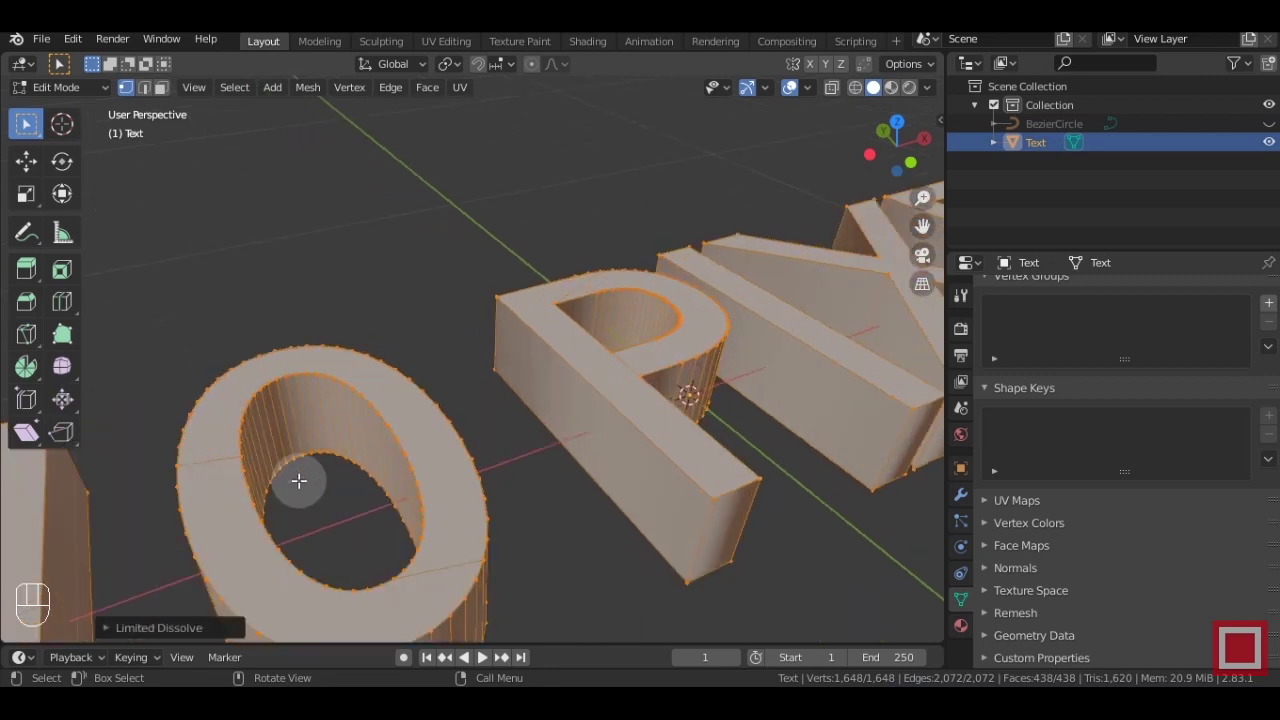
{"action": "scroll", "coordinate": [323, 477], "scroll_direction": "down", "scroll_amount": 3}
{"action": "middle_click_drag", "start_coordinate": [323, 477], "coordinate": [551, 474], "text": "shift"}
{"action": "scroll", "coordinate": [549, 388], "scroll_direction": "down", "scroll_amount": 4}
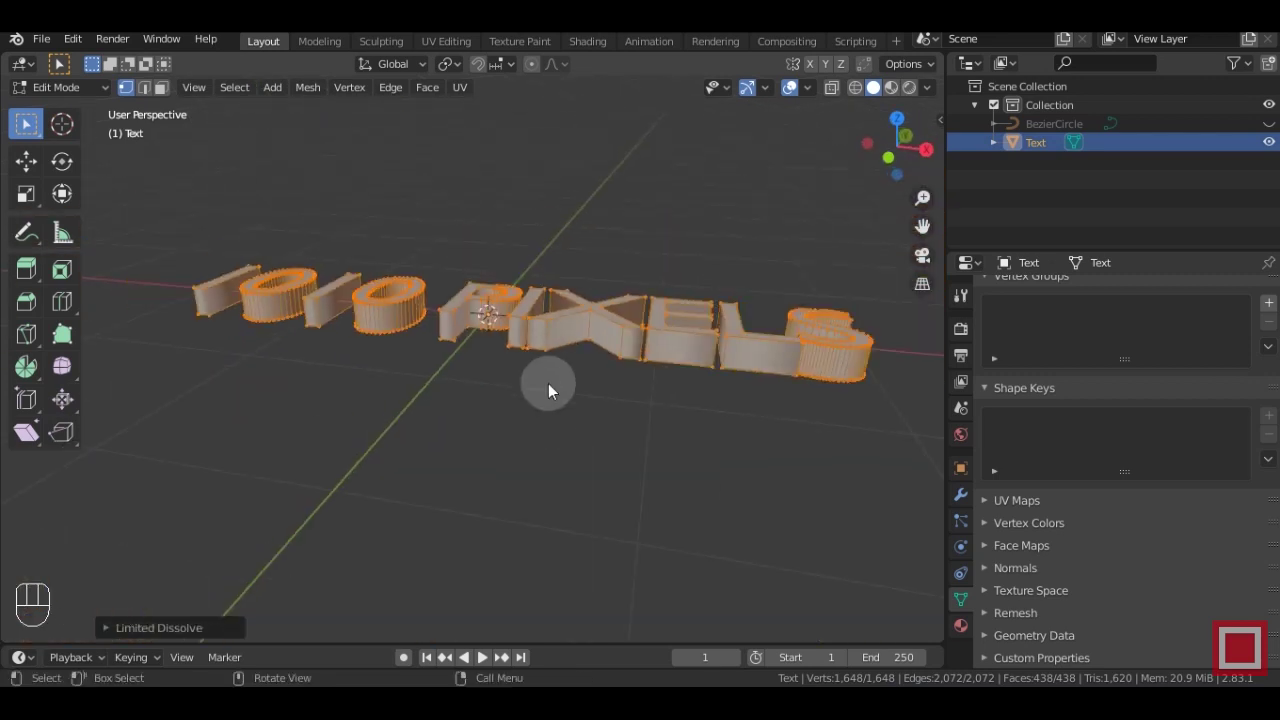
Return to Object Mode, give the text mesh a new material and adjust its base color in material preview
{"action": "key", "text": "Tab"}
{"action": "middle_click_drag", "start_coordinate": [549, 390], "coordinate": [594, 487]}
{"action": "left_click", "coordinate": [962, 627]}
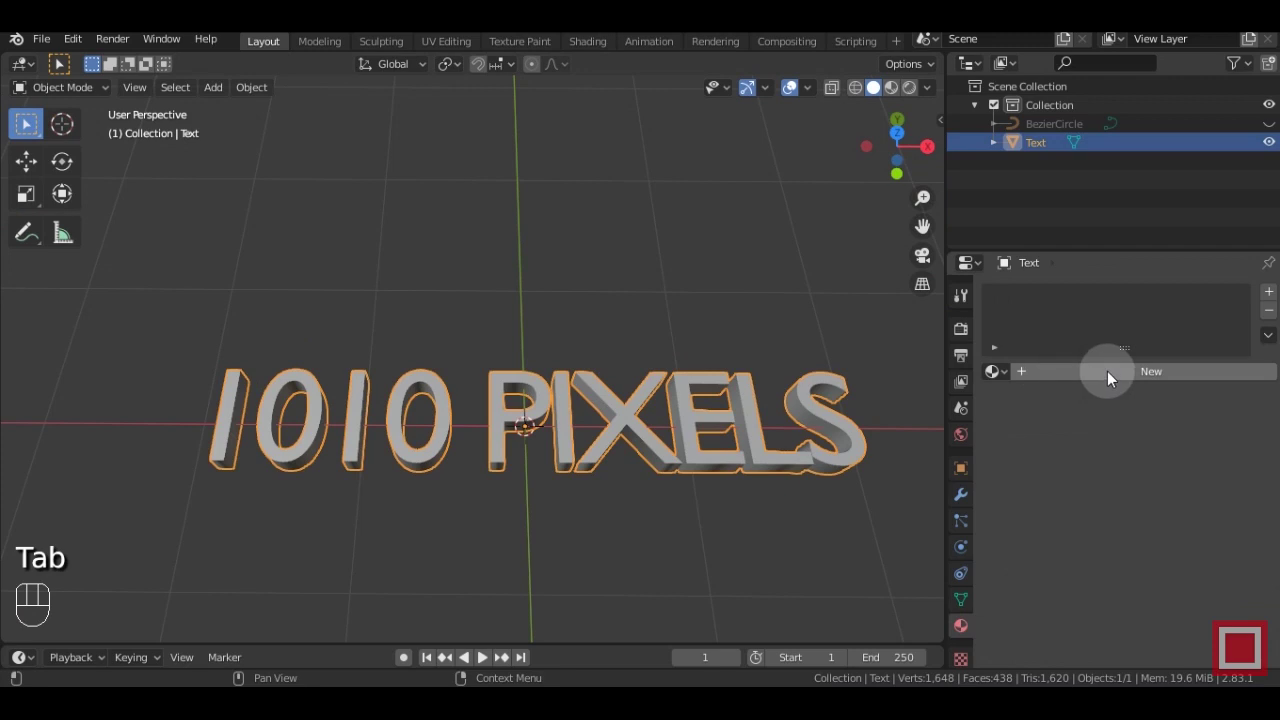
{"action": "left_click", "coordinate": [1039, 372]}
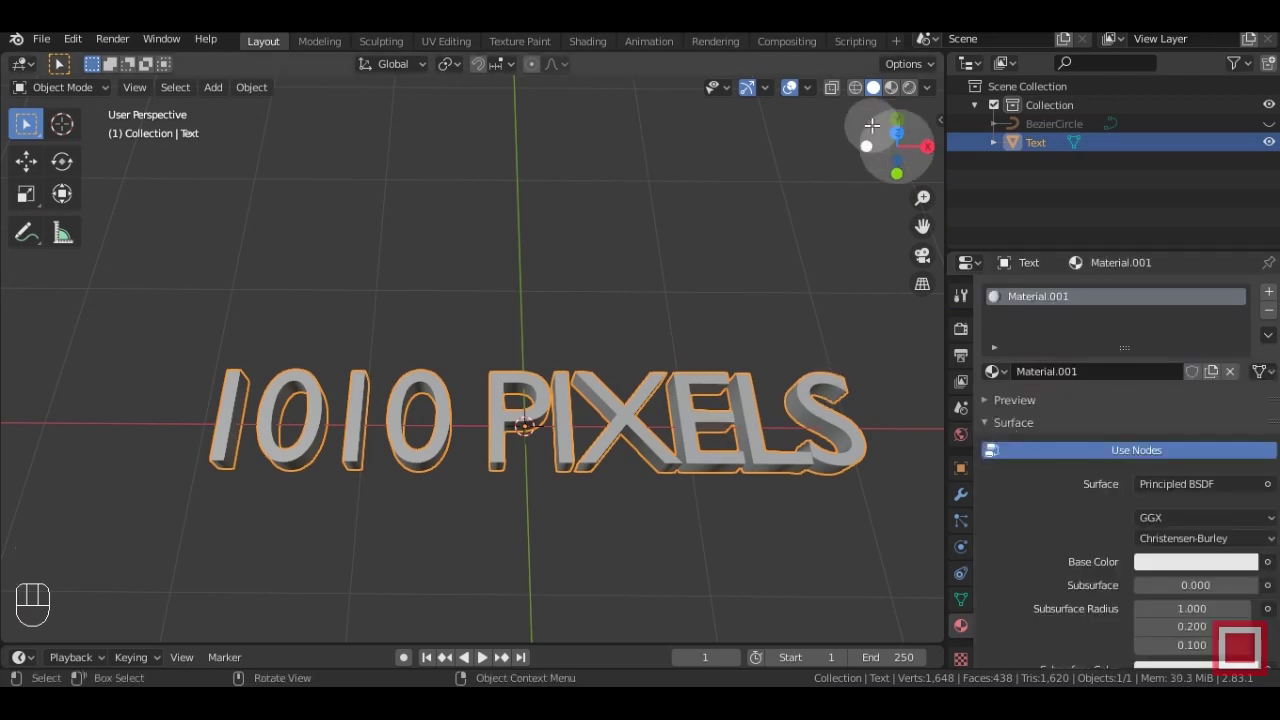
{"action": "middle_click_drag", "start_coordinate": [775, 330], "coordinate": [880, 455], "text": "shift"}
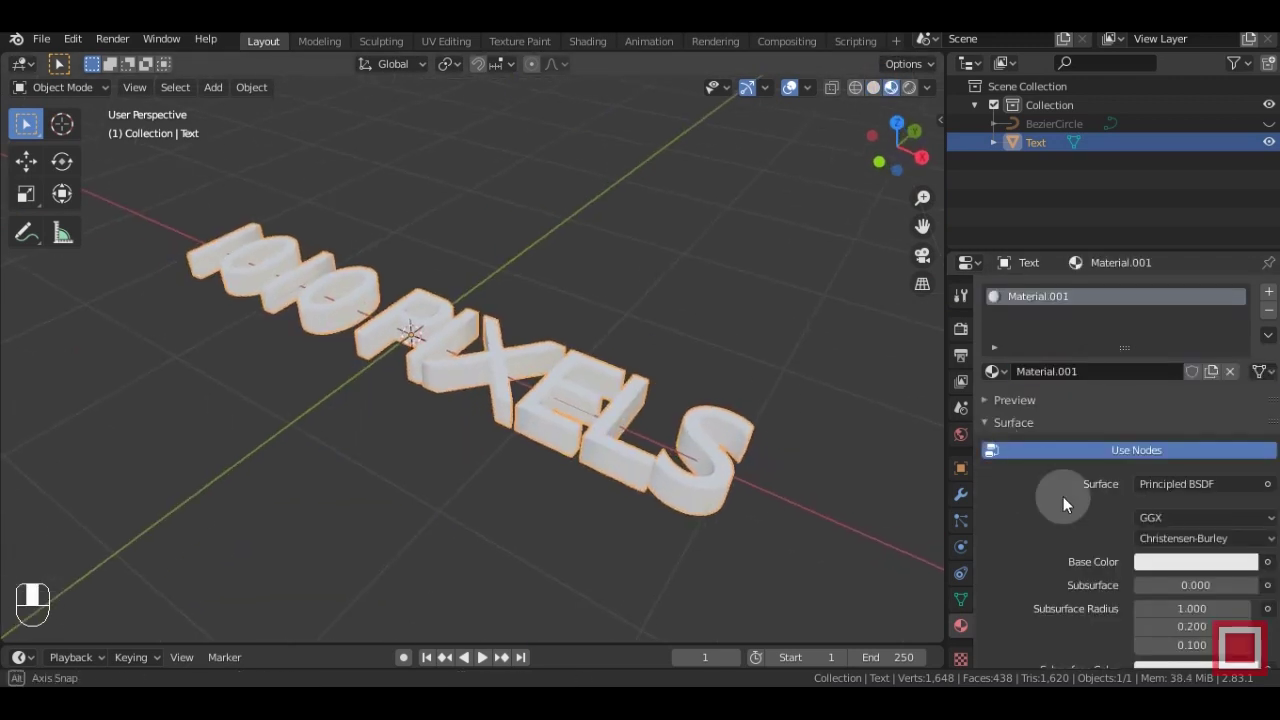
{"action": "left_click", "coordinate": [1230, 562]}
{"action": "left_click_drag", "start_coordinate": [1243, 305], "coordinate": [1243, 412]}
{"action": "middle_click_drag", "start_coordinate": [760, 380], "coordinate": [709, 271]}
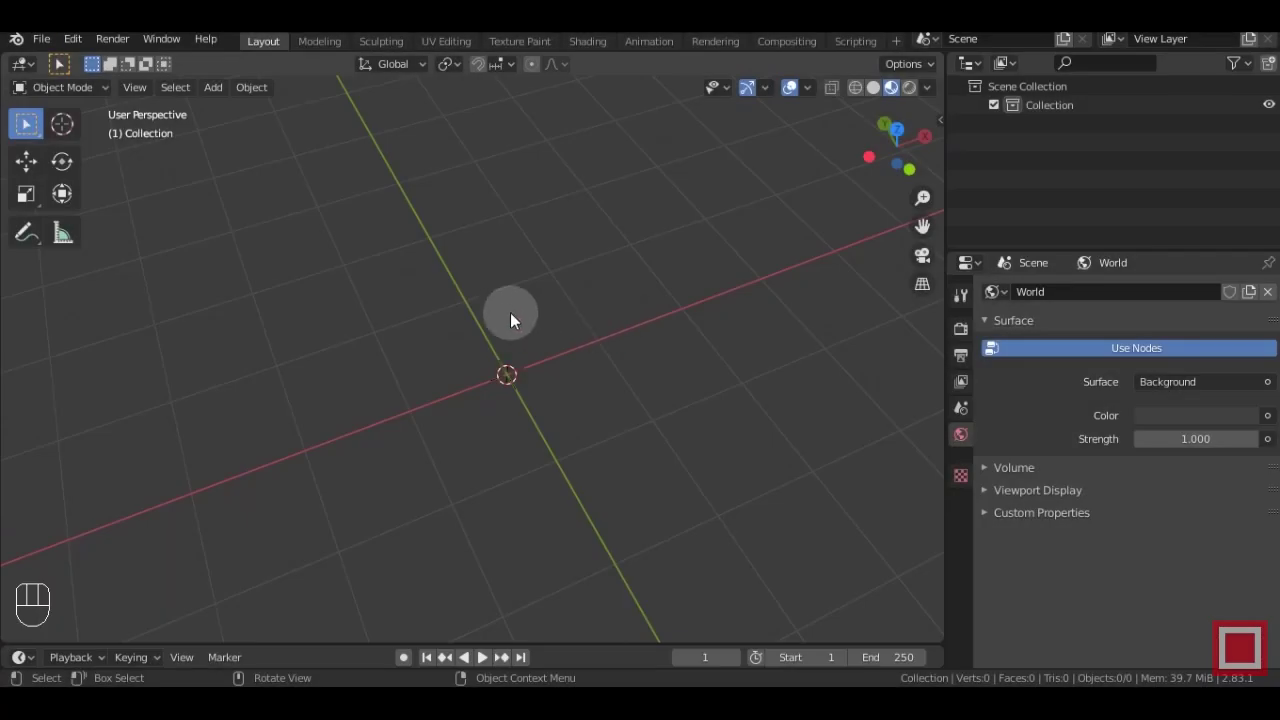
Add a new text object to the empty scene and enter its Edit Mode
{"action": "key", "text": "shift+a"}
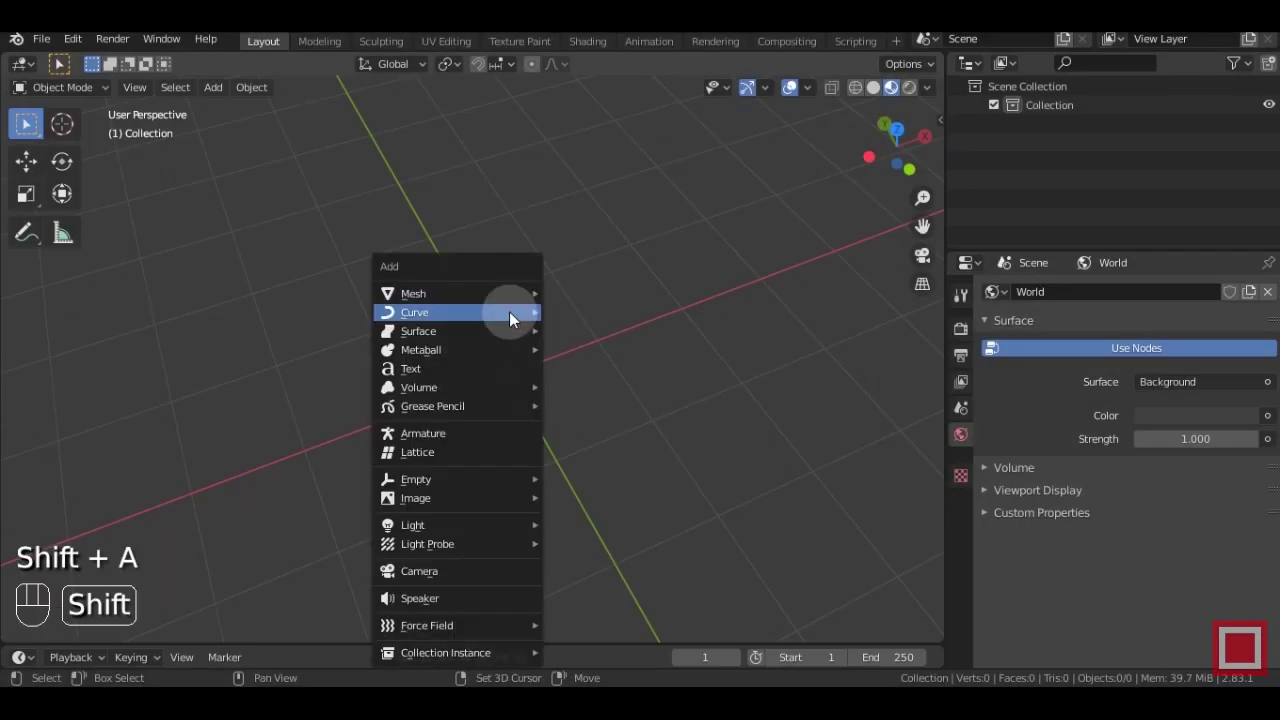
{"action": "left_click", "coordinate": [490, 367]}
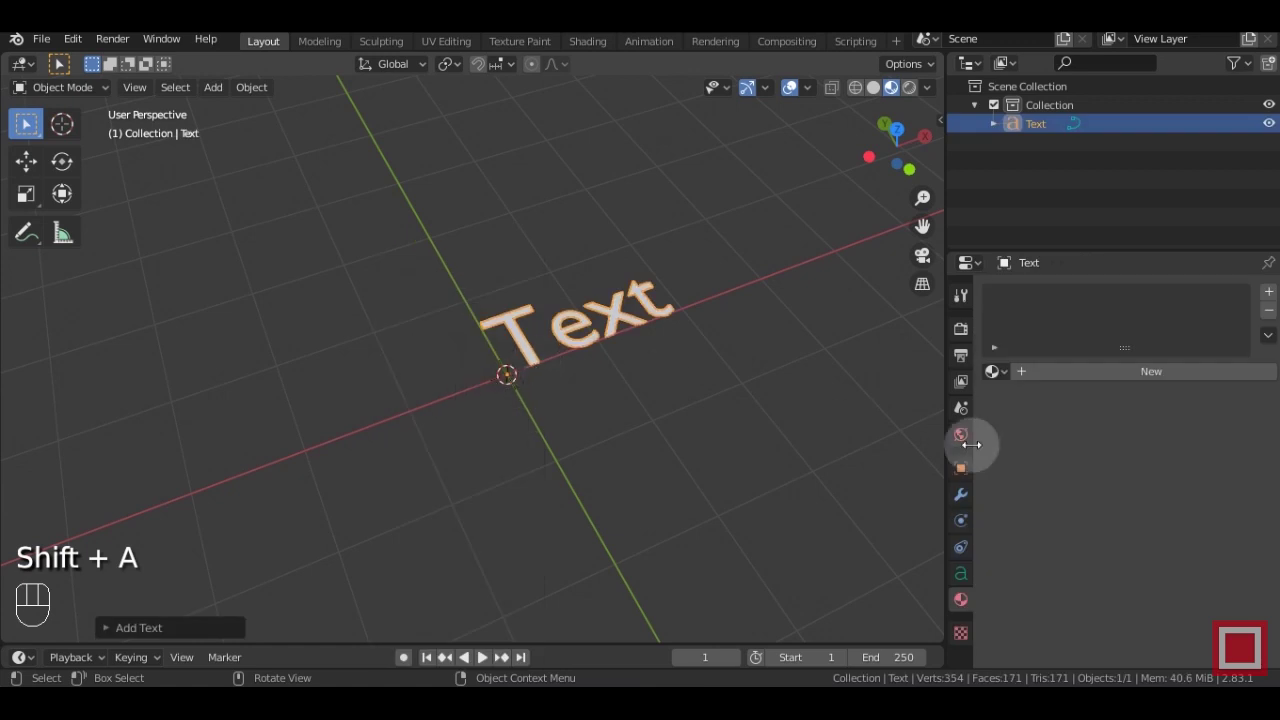
{"action": "middle_click_drag", "start_coordinate": [882, 412], "coordinate": [849, 402]}
{"action": "key", "text": "Tab"}
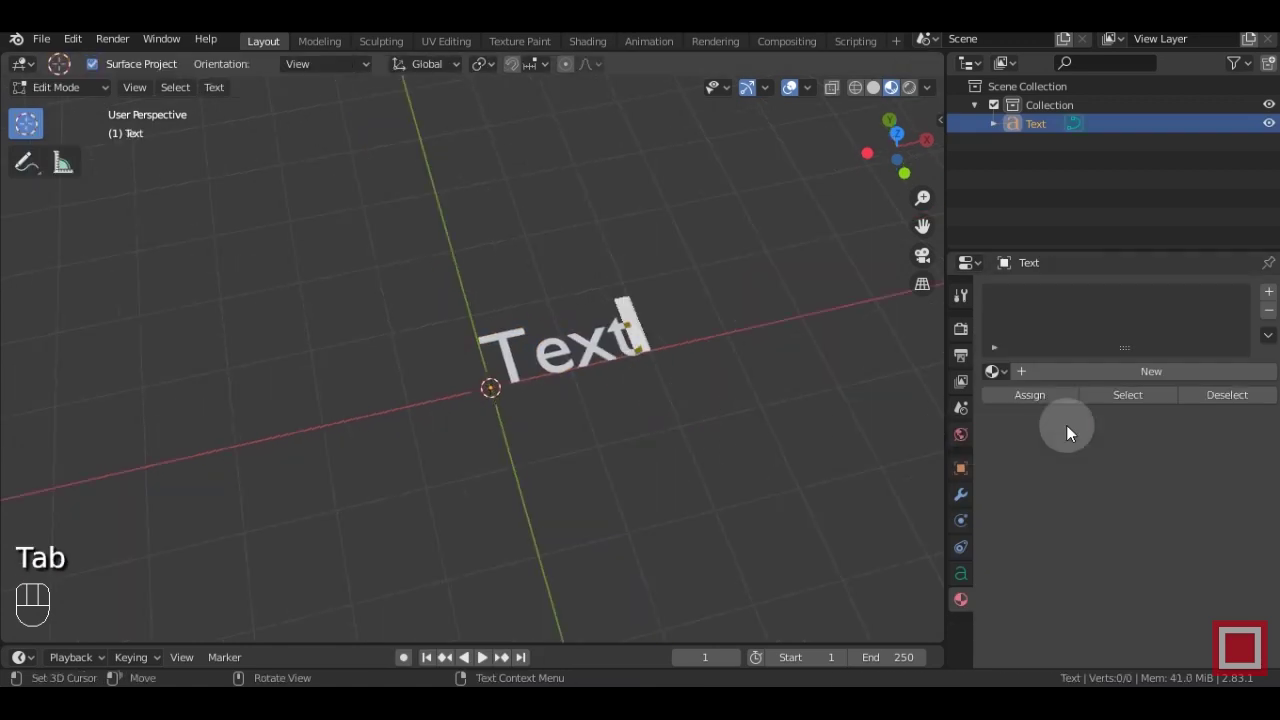
Set the text box size of the new text to 5 m in X and 5 m in Y
{"action": "left_click", "coordinate": [960, 576]}
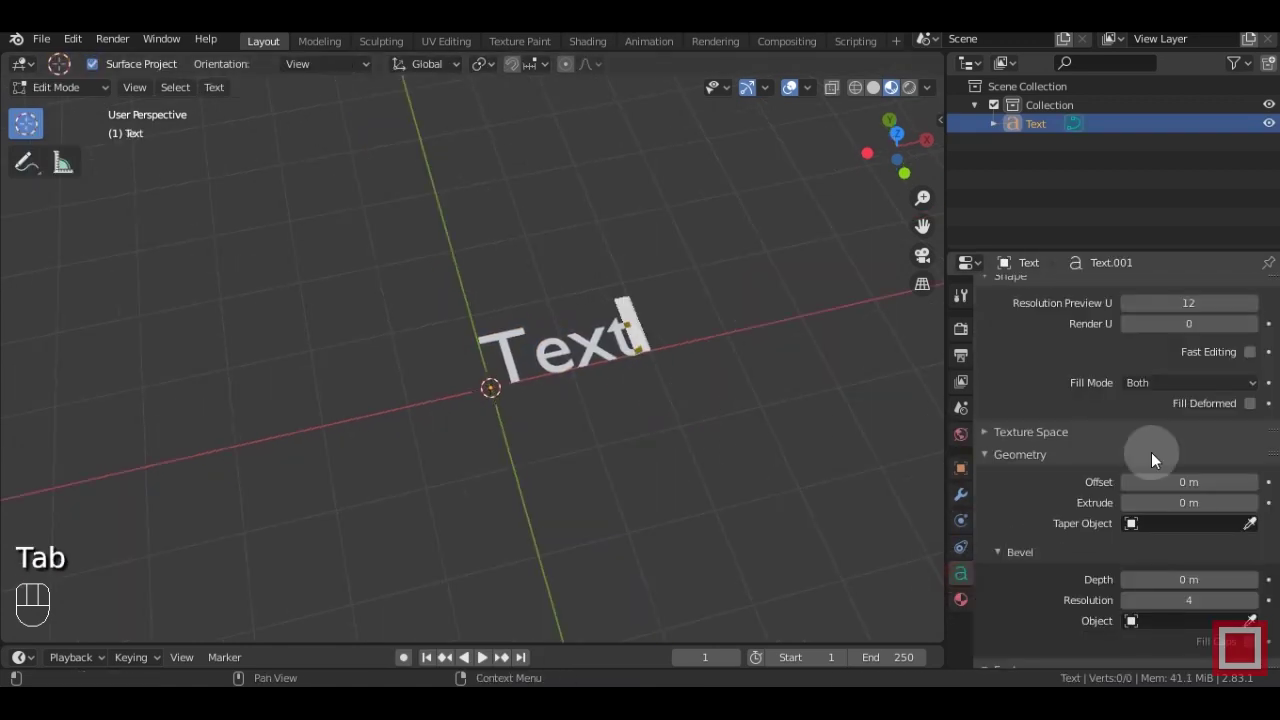
{"action": "scroll", "coordinate": [1151, 452], "scroll_direction": "down", "scroll_amount": 10}
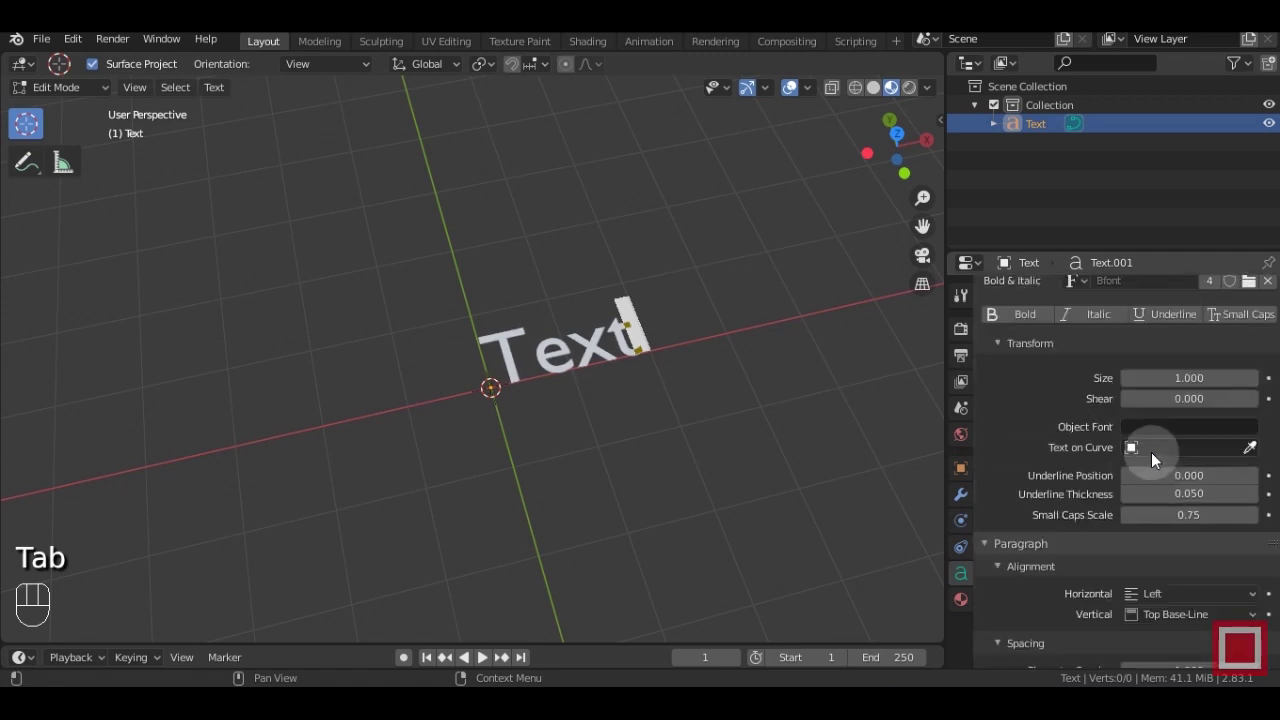
{"action": "scroll", "coordinate": [1151, 452], "scroll_direction": "down", "scroll_amount": 4}
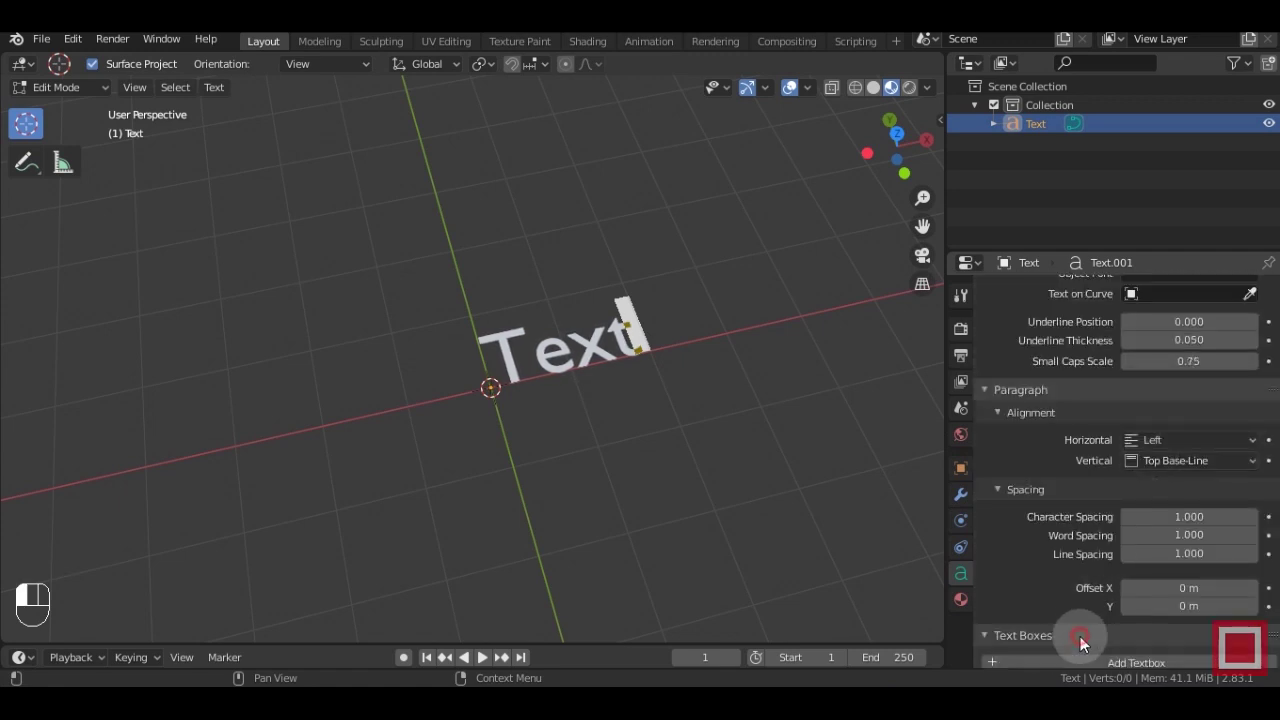
{"action": "scroll", "coordinate": [1067, 379], "scroll_direction": "down", "scroll_amount": 4}
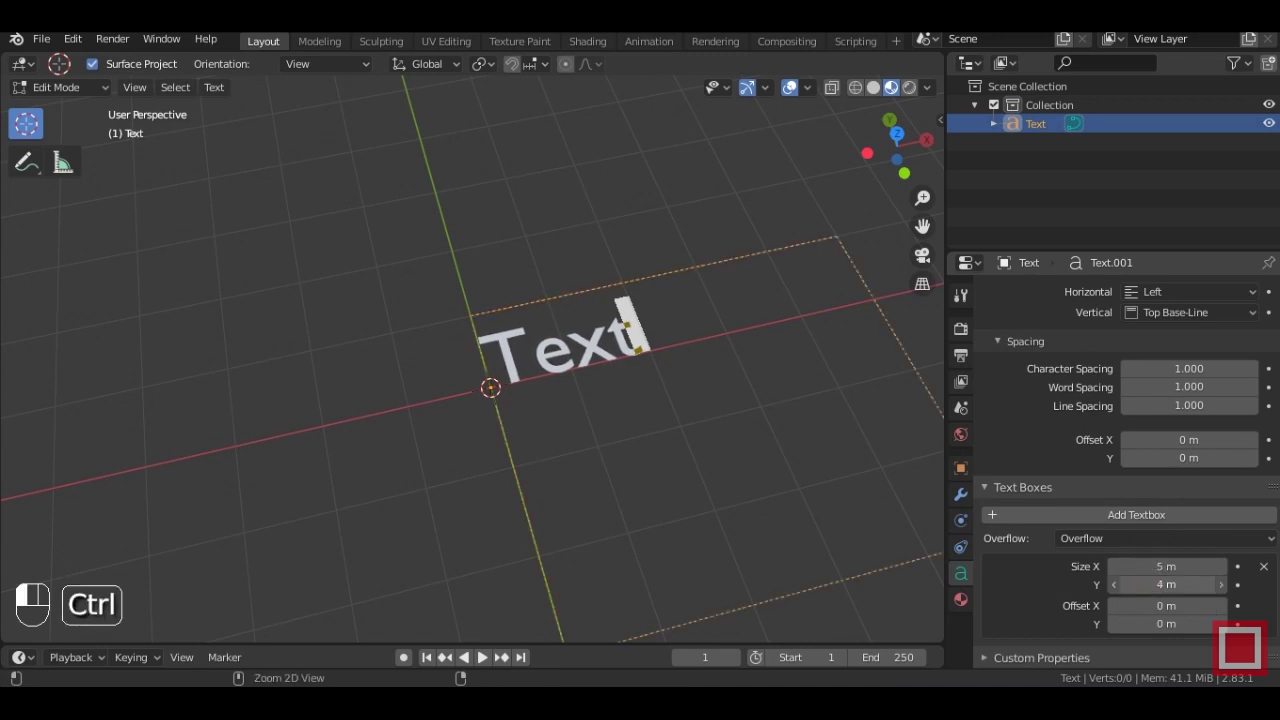
{"action": "scroll", "coordinate": [1166, 584], "scroll_direction": "up", "scroll_amount": 1, "text": "ctrl"}
{"action": "scroll", "coordinate": [692, 369], "scroll_direction": "down", "scroll_amount": 2}
Replace the default word with the copied Lorem Ipsum paragraph
{"action": "key", "text": "BackSpace"}
{"action": "key", "text": "BackSpace"}
{"action": "key", "text": "BackSpace"}
{"action": "key", "text": "BackSpace"}
{"action": "key", "text": "ctrl+v"}
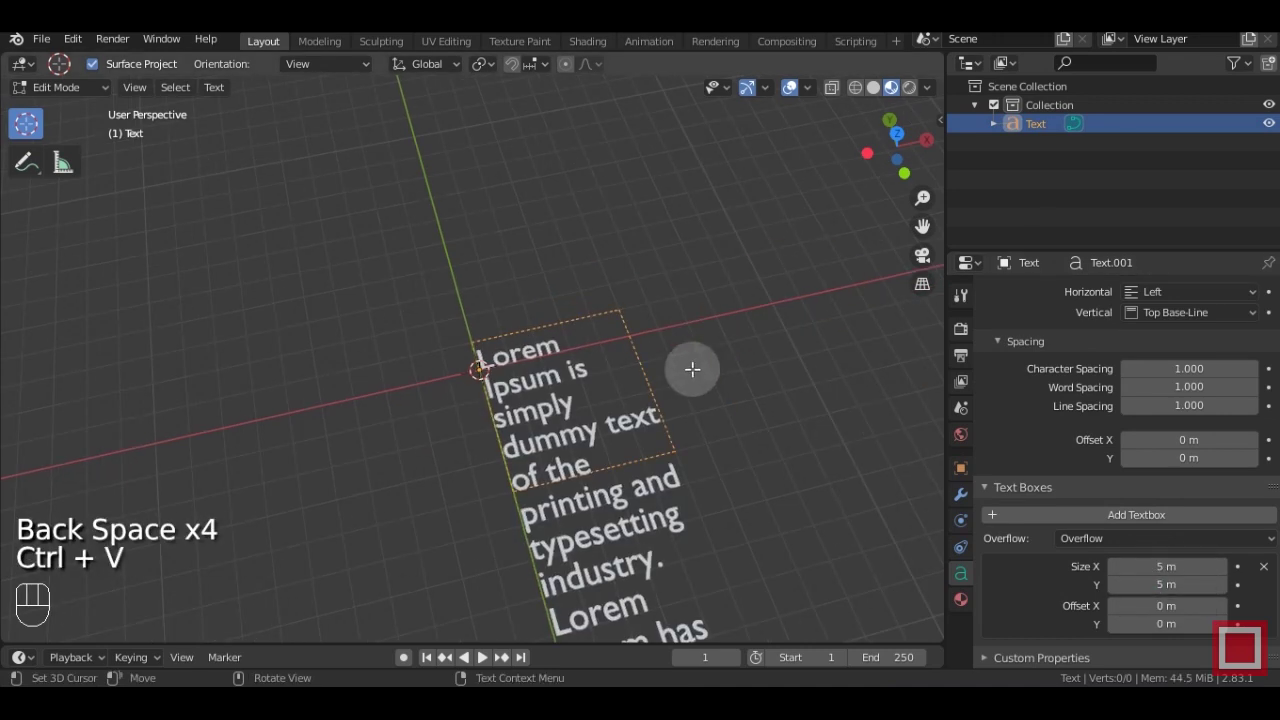
Widen the text box to 8 m in X and set the font size to 0.380 to fit the paragraph inside
{"action": "scroll", "coordinate": [1166, 566], "scroll_direction": "up", "scroll_amount": 3, "text": "ctrl"}
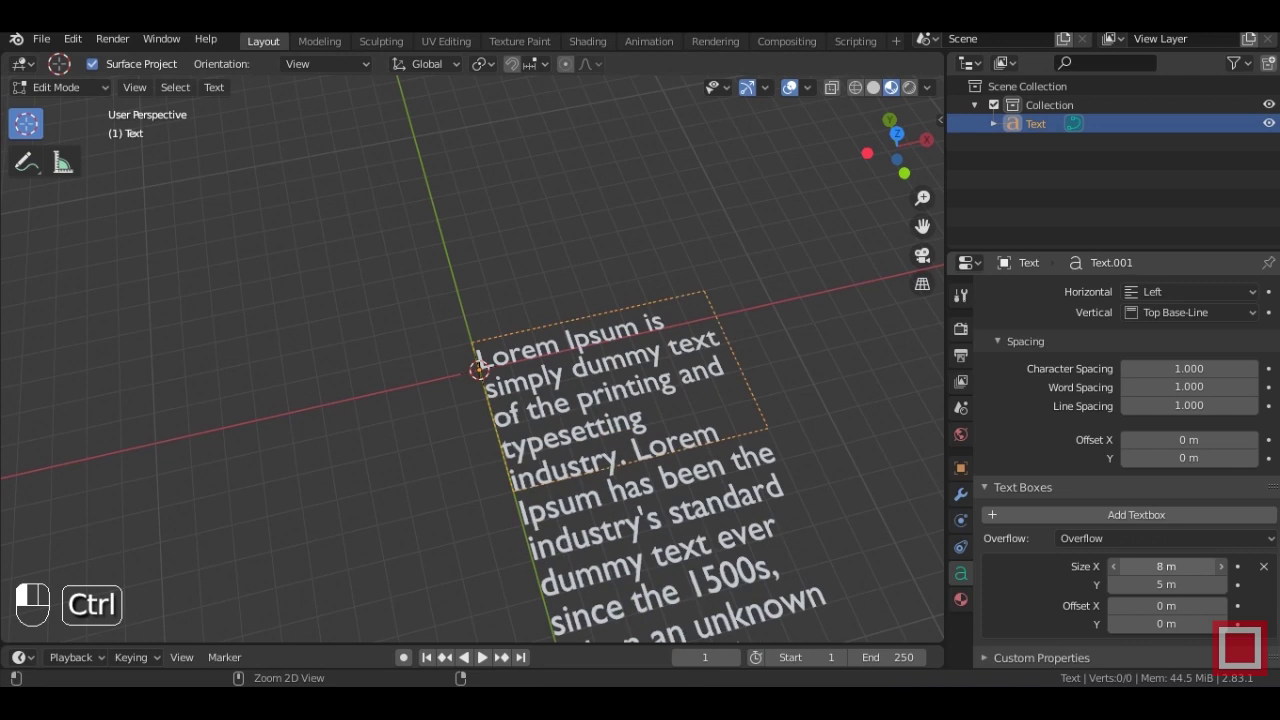
{"action": "scroll", "coordinate": [1137, 426], "scroll_direction": "up", "scroll_amount": 5}
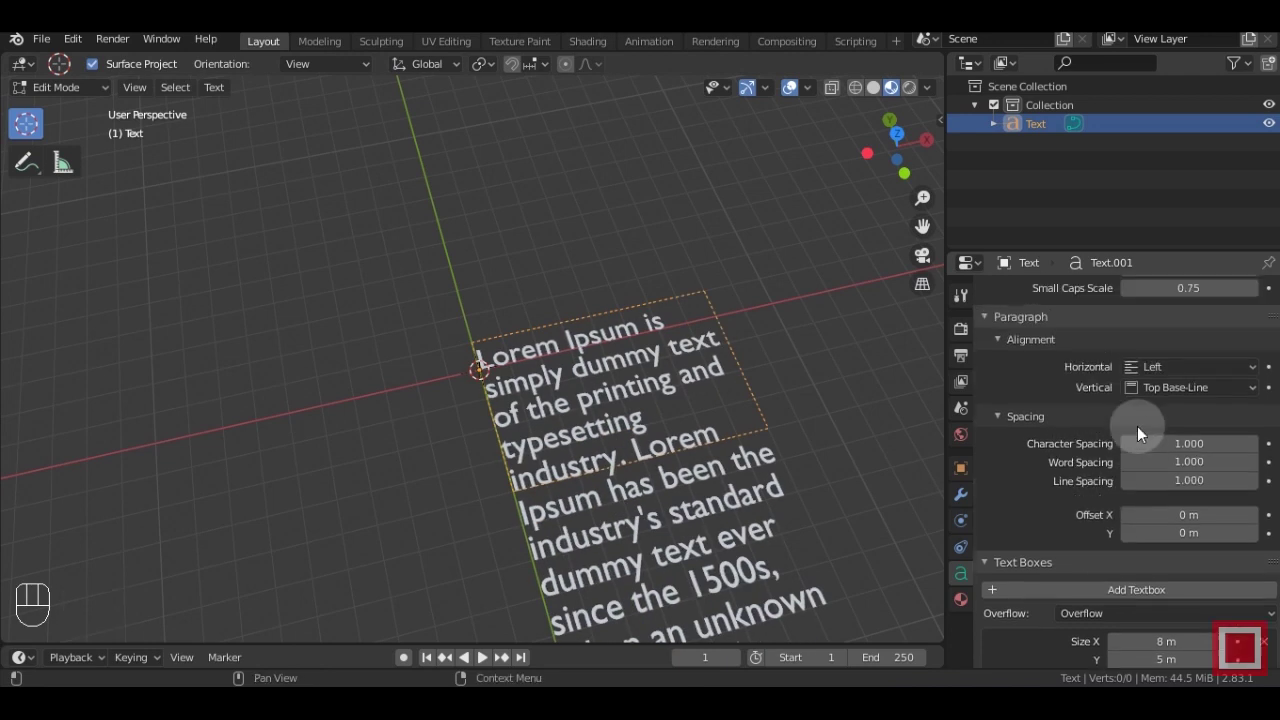
{"action": "scroll", "coordinate": [1137, 426], "scroll_direction": "up", "scroll_amount": 4}
{"action": "left_click_drag", "start_coordinate": [1189, 376], "coordinate": [1130, 376]}
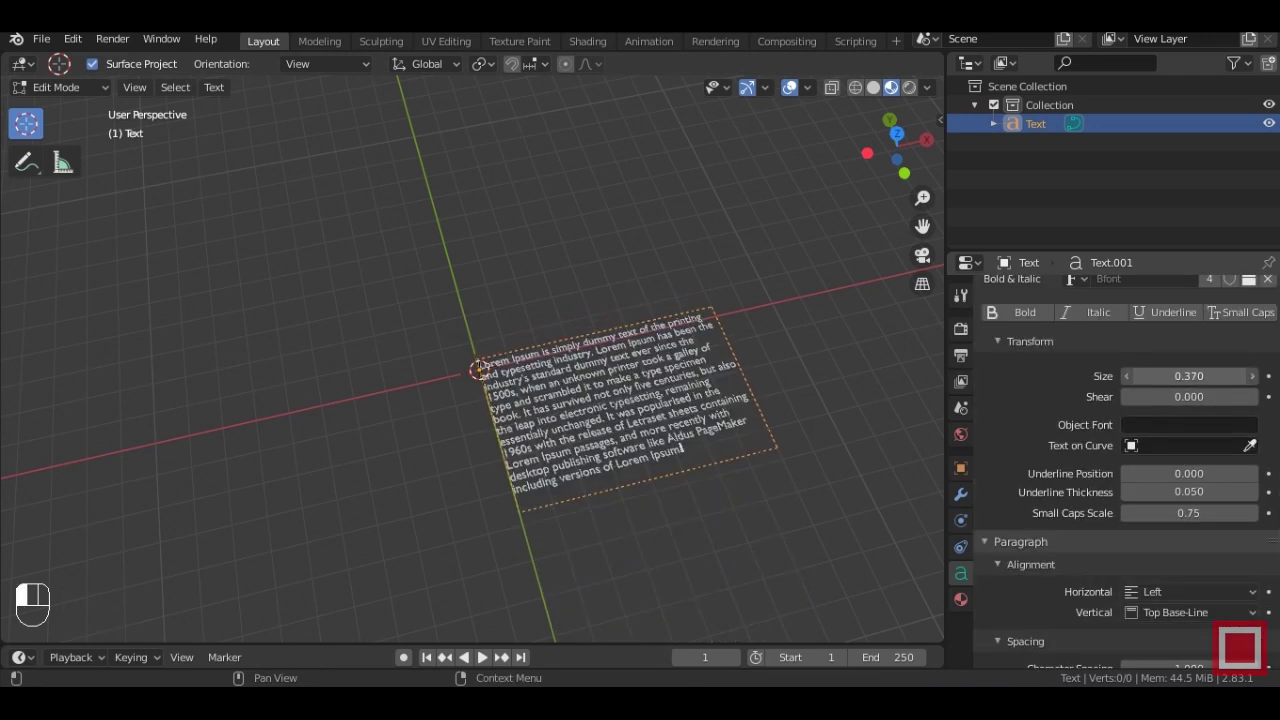
{"action": "scroll", "coordinate": [765, 530], "scroll_direction": "up", "scroll_amount": 1}
{"action": "middle_click_drag", "start_coordinate": [874, 593], "coordinate": [706, 557], "text": "shift"}
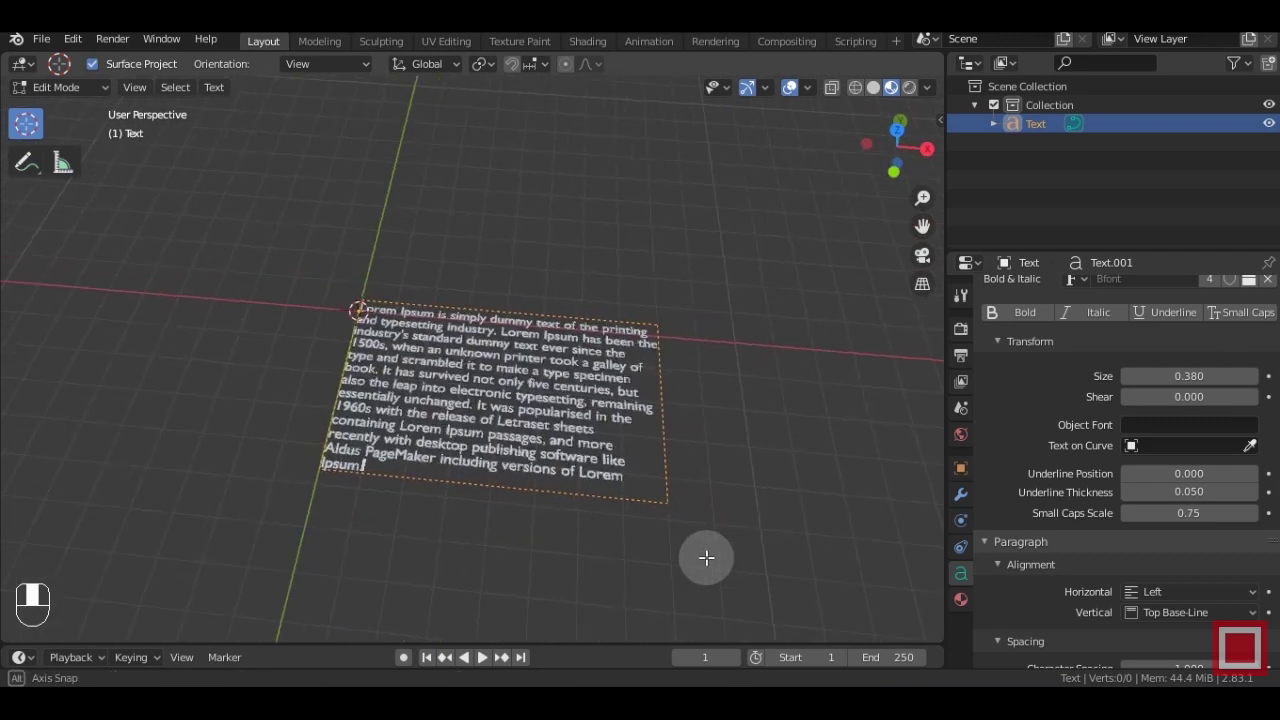
Add a second text box of 8 m by 5 m and offset it 9 m in X
{"action": "scroll", "coordinate": [1049, 553], "scroll_direction": "down", "scroll_amount": 5}
{"action": "left_click", "coordinate": [1243, 518]}
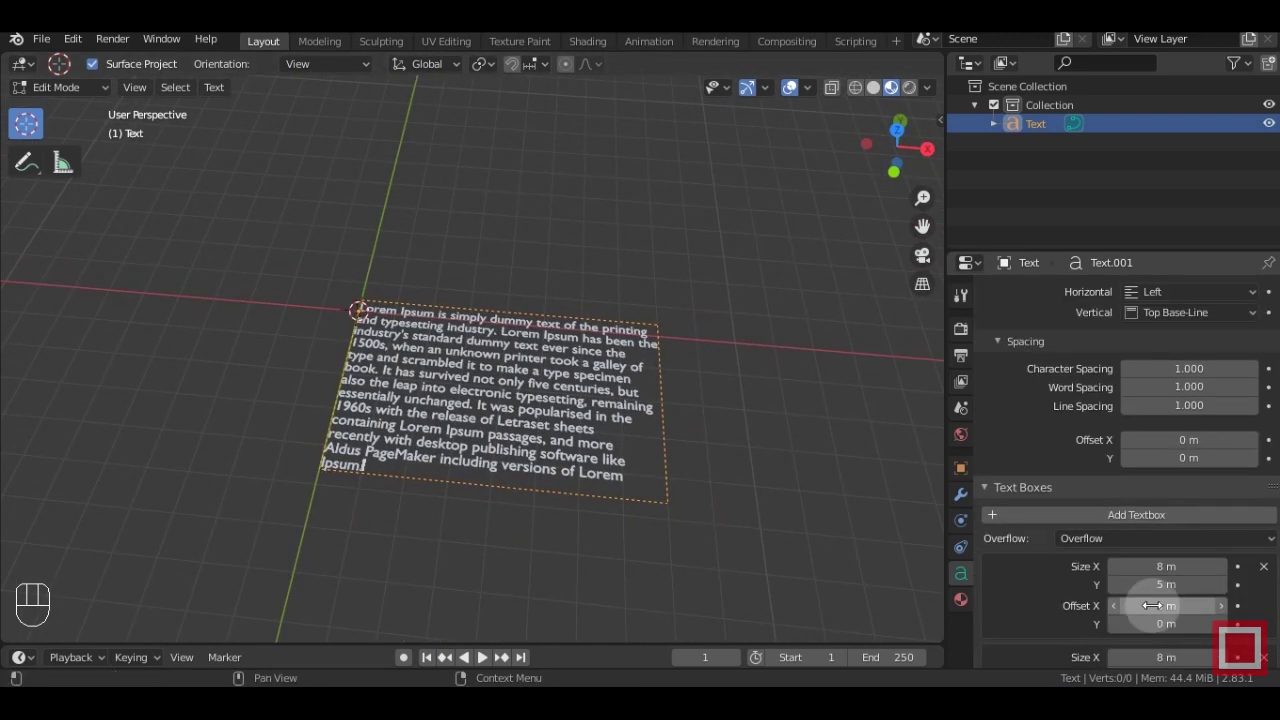
{"action": "scroll", "coordinate": [1165, 590], "scroll_direction": "down", "scroll_amount": 3}
{"action": "left_click_drag", "start_coordinate": [1167, 606], "coordinate": [1180, 606], "text": "ctrl"}
{"action": "scroll", "coordinate": [674, 437], "scroll_direction": "down", "scroll_amount": 1}
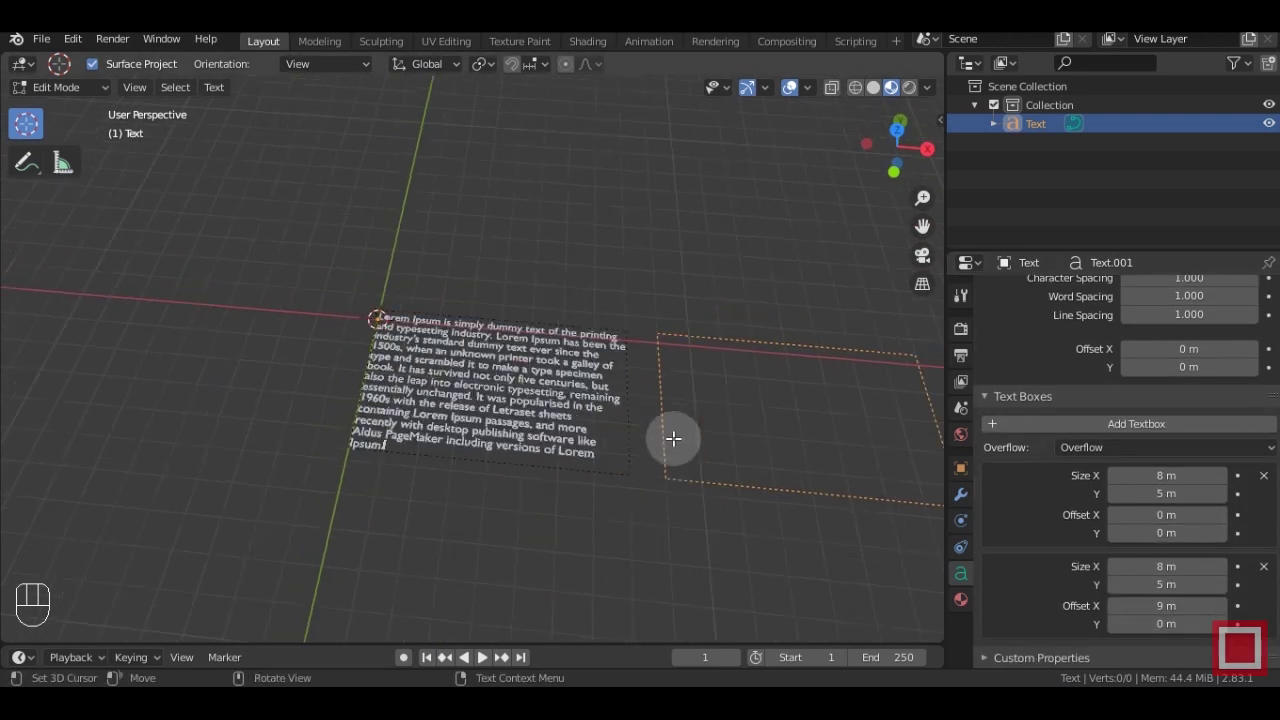
Paste the Lorem Ipsum paragraph again at the end of the text to fill the second text box
{"action": "middle_click_drag", "start_coordinate": [548, 520], "coordinate": [623, 534]}
{"action": "type", "text": "Lorem Ipsum is simply dummy text of the printing and typesetting industry. Lorem Ipsum has been the industry's standard dummy text ever since the 1500s, when an unknown printer took a galley of type and scrambled it to make a type specimen book. It has survived not only five centuries, but also the leap into electronic typesetting, remaining essentially unchanged. It was popularised in the 1960s with the release of Letraset sheets containing Lorem Ipsum passages, and more recently with desktop publishing software like Aldus PageMaker including versions of Lorem Ipsum."}
{"action": "middle_click_drag", "start_coordinate": [729, 454], "coordinate": [350, 410]}
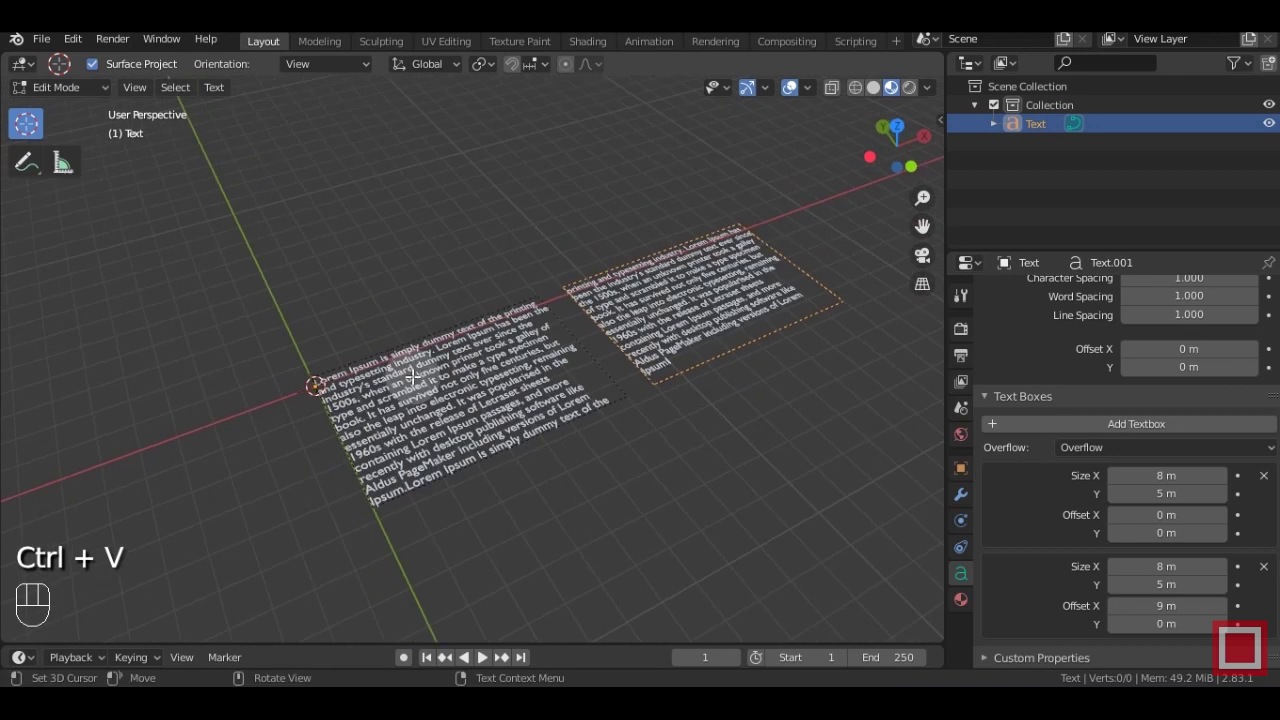
Try extruding the paragraph text by 0.36 m and return the extrude to 0 m
{"action": "scroll", "coordinate": [1124, 441], "scroll_direction": "up", "scroll_amount": 10}
{"action": "left_click_drag", "start_coordinate": [1128, 447], "coordinate": [1166, 447]}
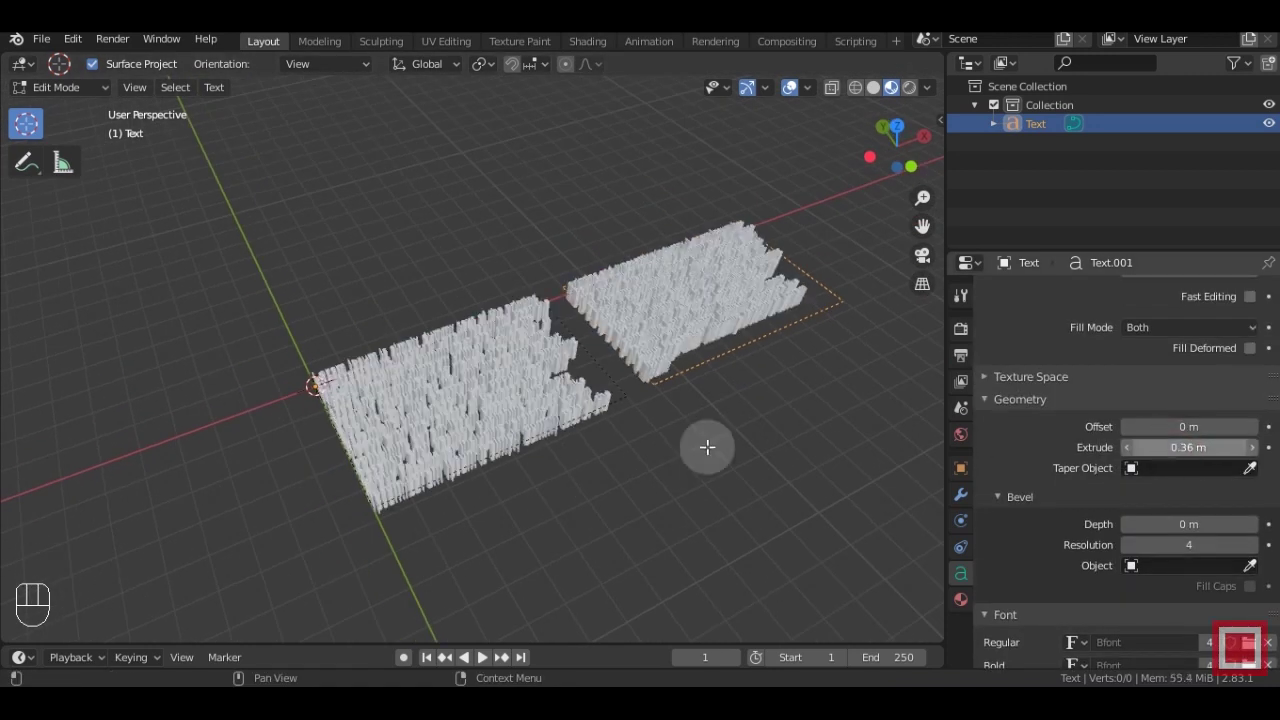
{"action": "middle_click_drag", "start_coordinate": [706, 446], "coordinate": [628, 461]}
{"action": "scroll", "coordinate": [628, 461], "scroll_direction": "up", "scroll_amount": 4}
{"action": "scroll", "coordinate": [761, 435], "scroll_direction": "down", "scroll_amount": 2}
{"action": "key", "text": "ctrl+z"}
{"action": "left_click_drag", "start_coordinate": [1217, 441], "coordinate": [1120, 441]}
{"action": "middle_click_drag", "start_coordinate": [660, 306], "coordinate": [604, 382]}
{"action": "scroll", "coordinate": [640, 510], "scroll_direction": "down", "scroll_amount": 3}
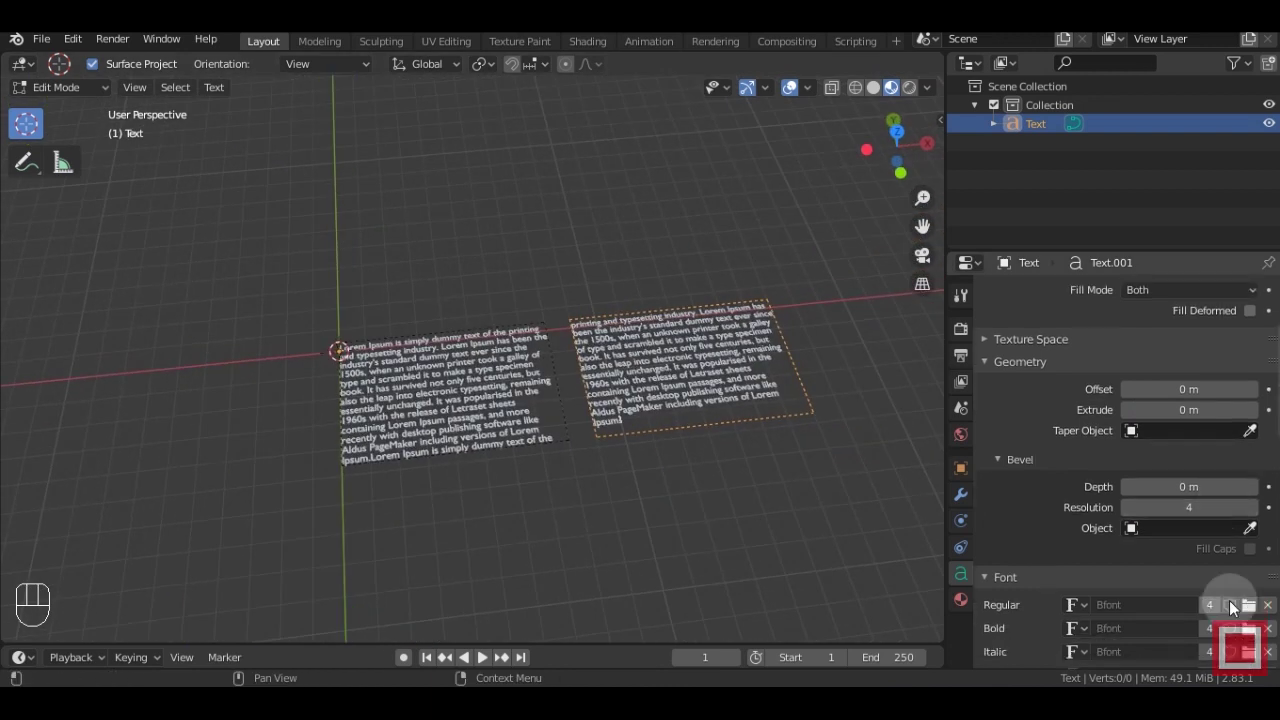
Undo the second pasted paragraph and remove the second text box
{"action": "scroll", "coordinate": [1145, 365], "scroll_direction": "down", "scroll_amount": 15}
{"action": "key", "text": "shift+ctrl+z"}
{"action": "left_click", "coordinate": [1265, 567]}
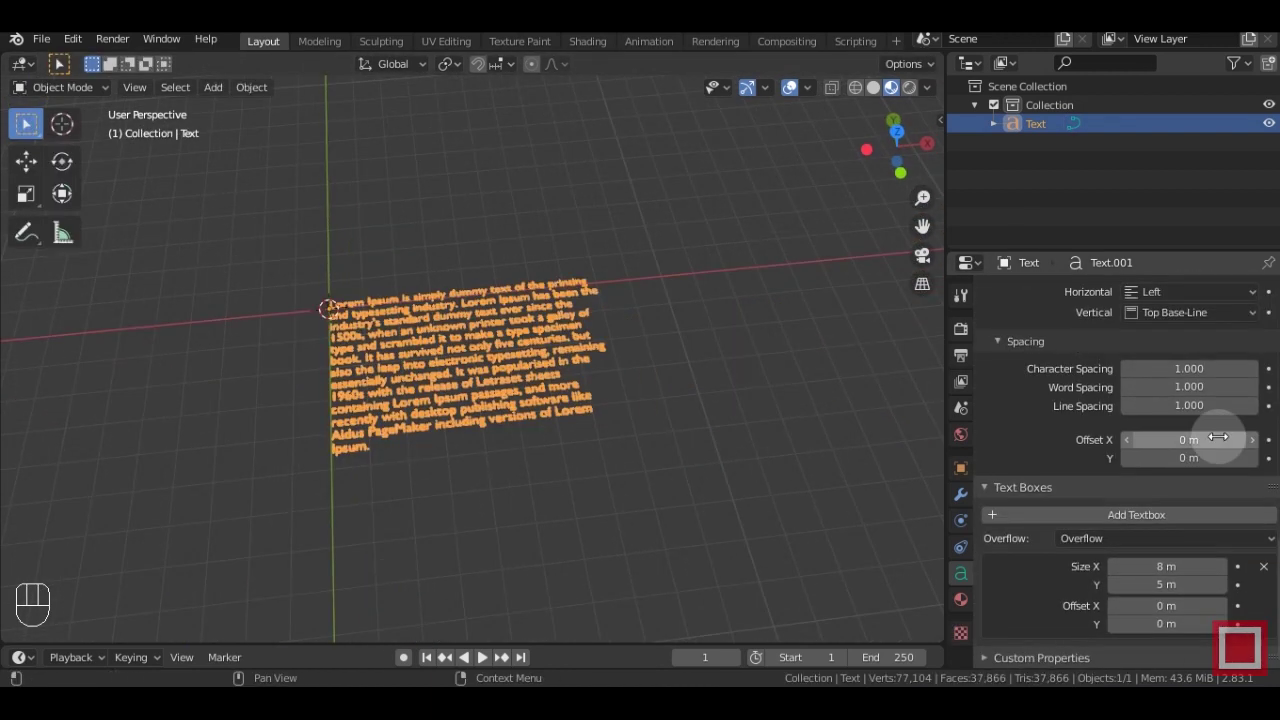
Try the other horizontal alignments on the paragraph, including Flush, and set it back to Left
{"action": "scroll", "coordinate": [1215, 436], "scroll_direction": "up", "scroll_amount": 4}
{"action": "left_click", "coordinate": [1174, 404]}
{"action": "left_click", "coordinate": [1168, 447]}
{"action": "left_click", "coordinate": [1188, 404]}
{"action": "left_click", "coordinate": [1190, 468]}
{"action": "left_click", "coordinate": [1193, 488]}
{"action": "left_click", "coordinate": [1176, 509]}
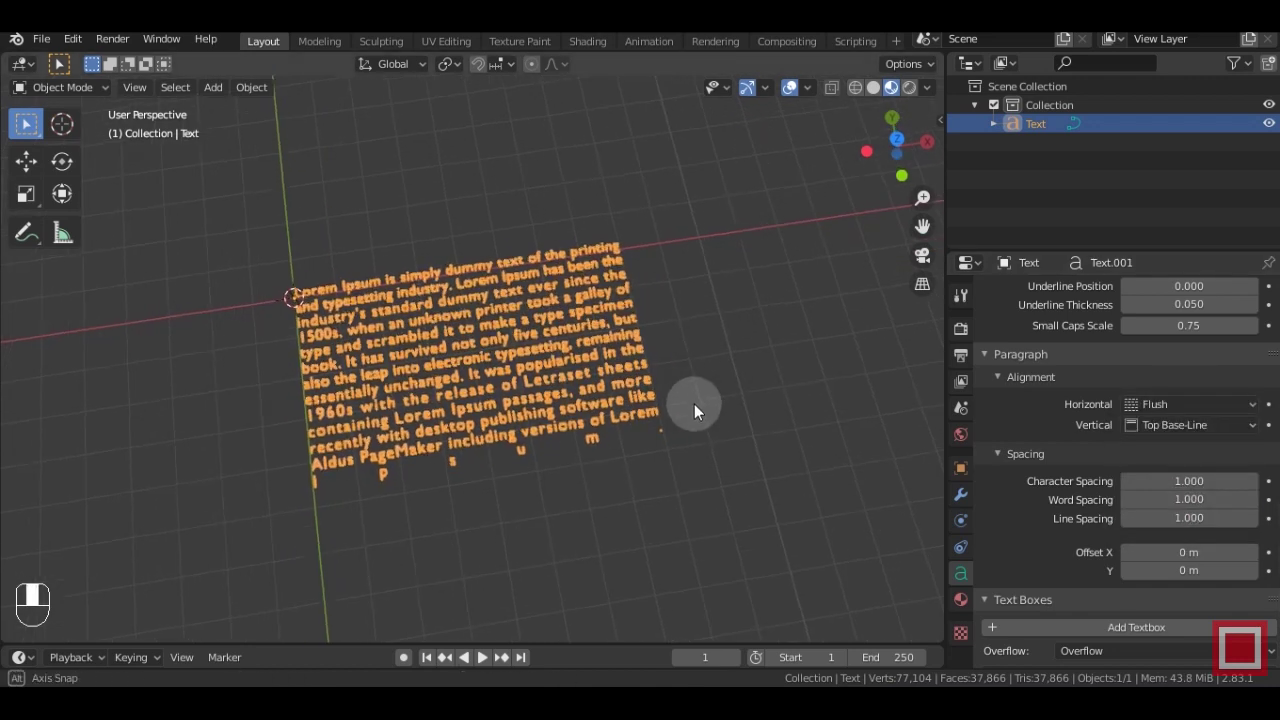
{"action": "left_click", "coordinate": [1170, 410]}
{"action": "left_click", "coordinate": [1153, 431]}
Enter Edit Mode on the paragraph text
{"action": "middle_click_drag", "start_coordinate": [741, 433], "coordinate": [781, 401]}
{"action": "key", "text": "Tab"}
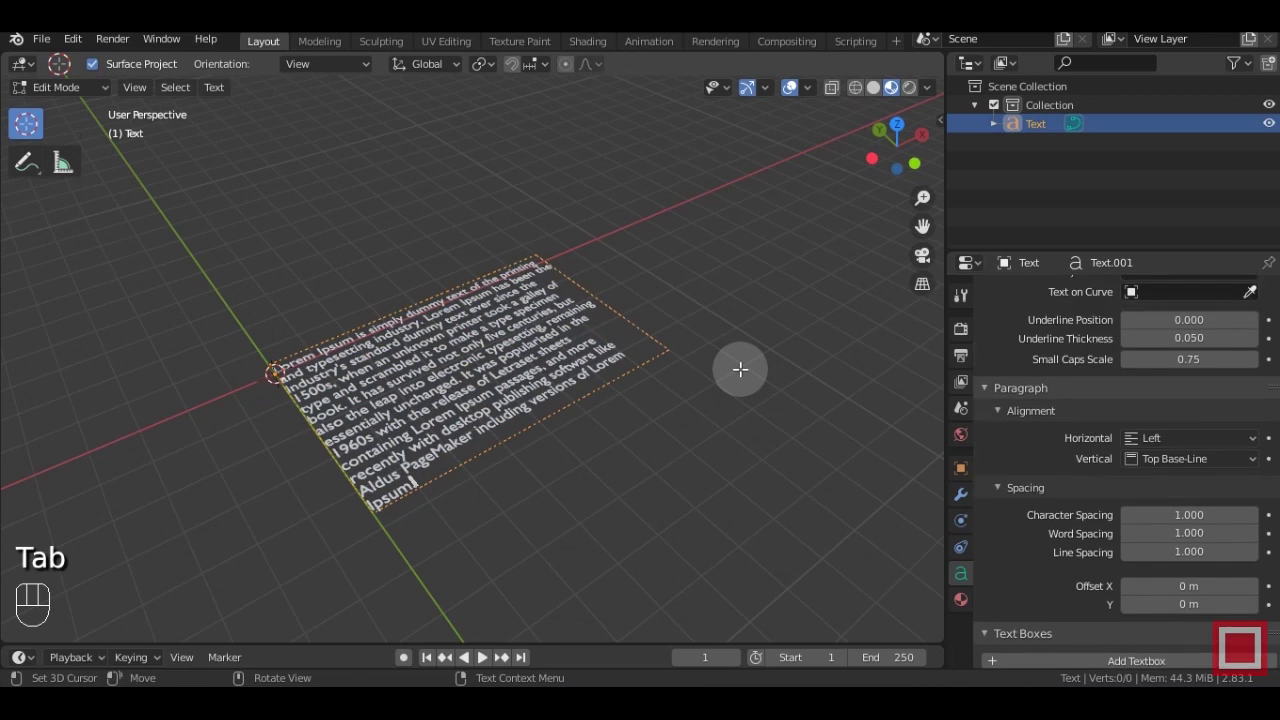